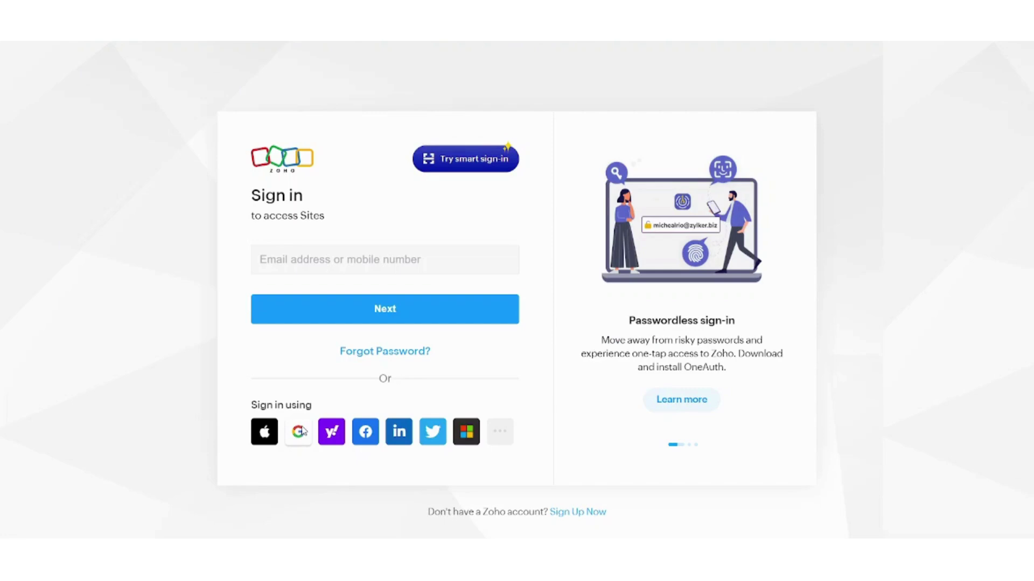
# Sign in to Zoho Sites with the Google option and your chosen Google account
pyautogui.click(300, 431)
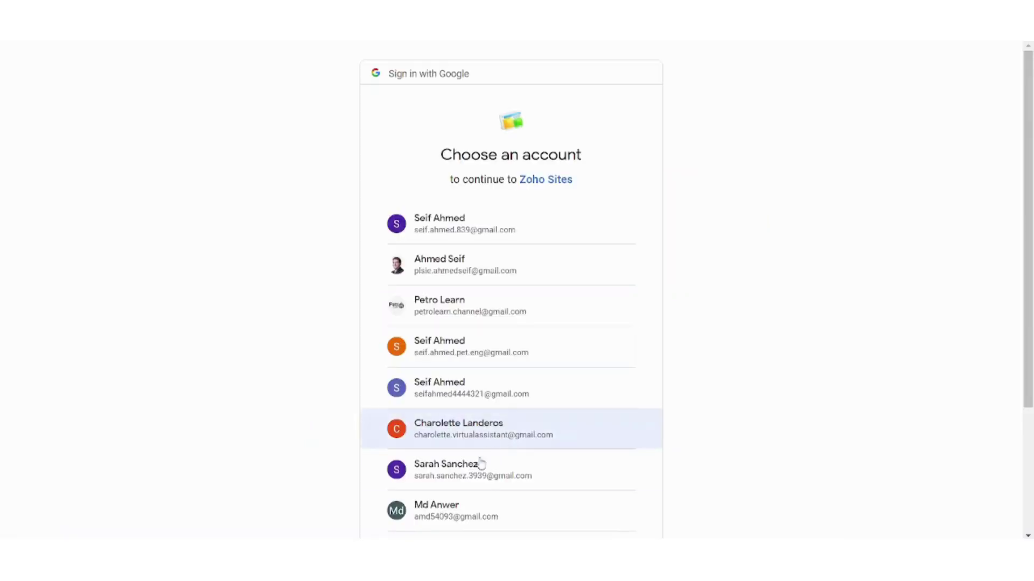
pyautogui.click(470, 478)
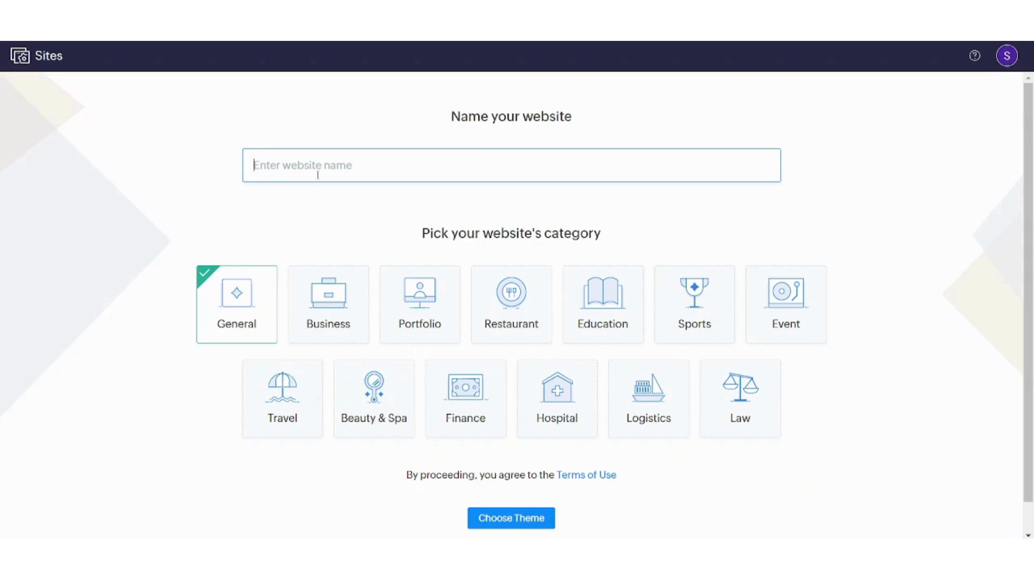
# Name the website 'Alaska', pick the Business category, and scroll the template gallery
pyautogui.write('Alaska')
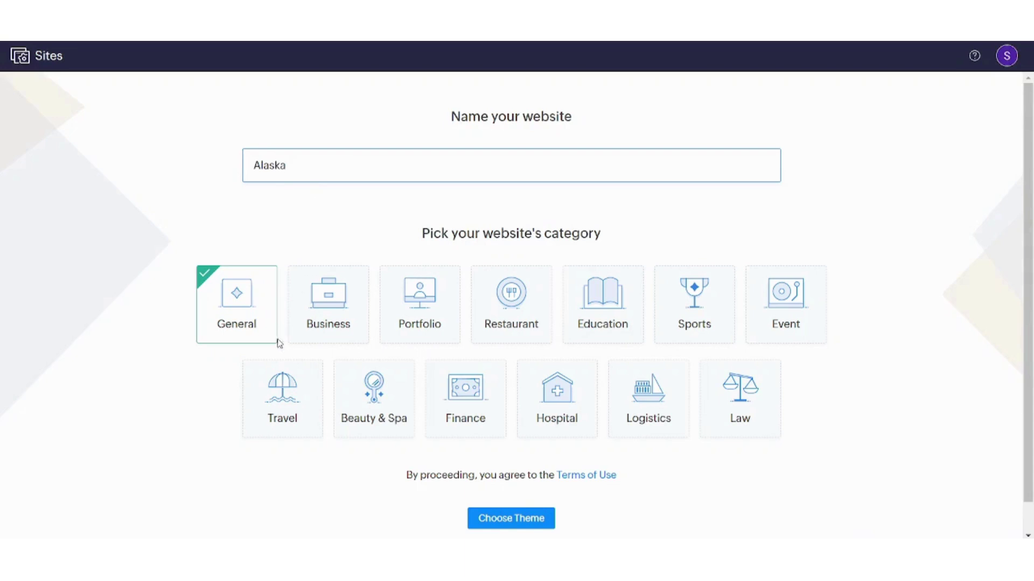
pyautogui.click(317, 322)
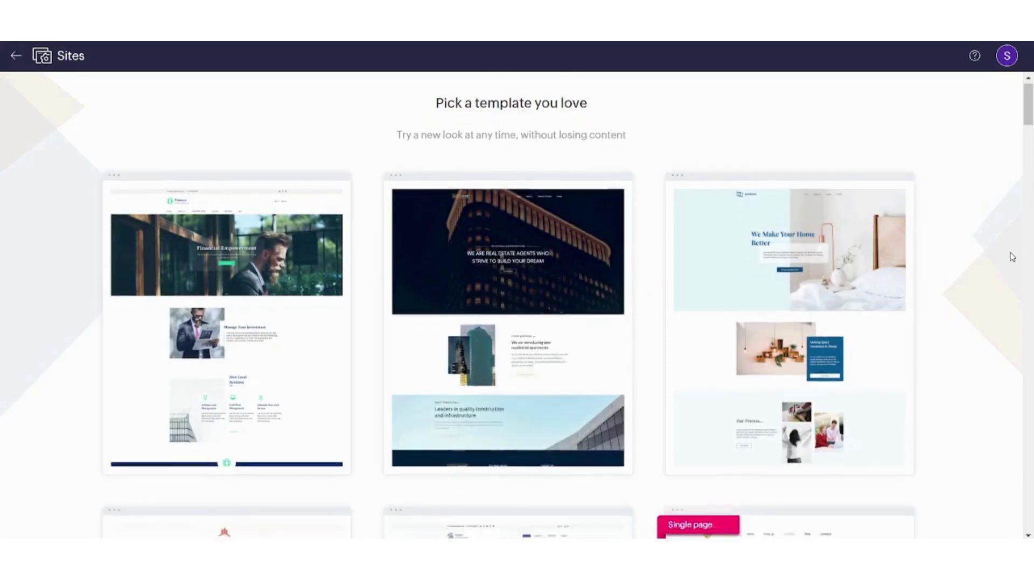
pyautogui.scroll(-12, 1012, 256)
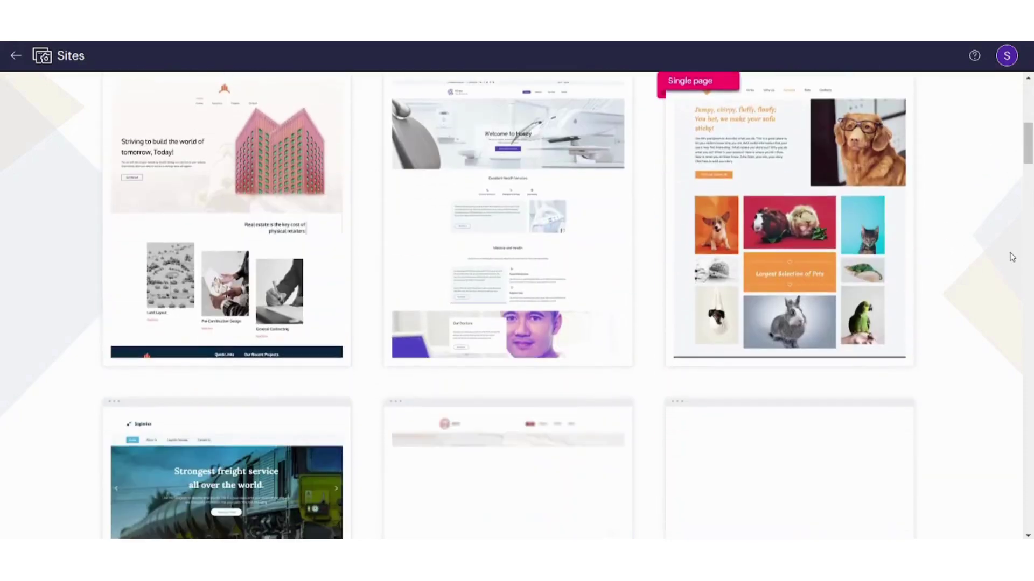
pyautogui.scroll(-7, 1011, 257)
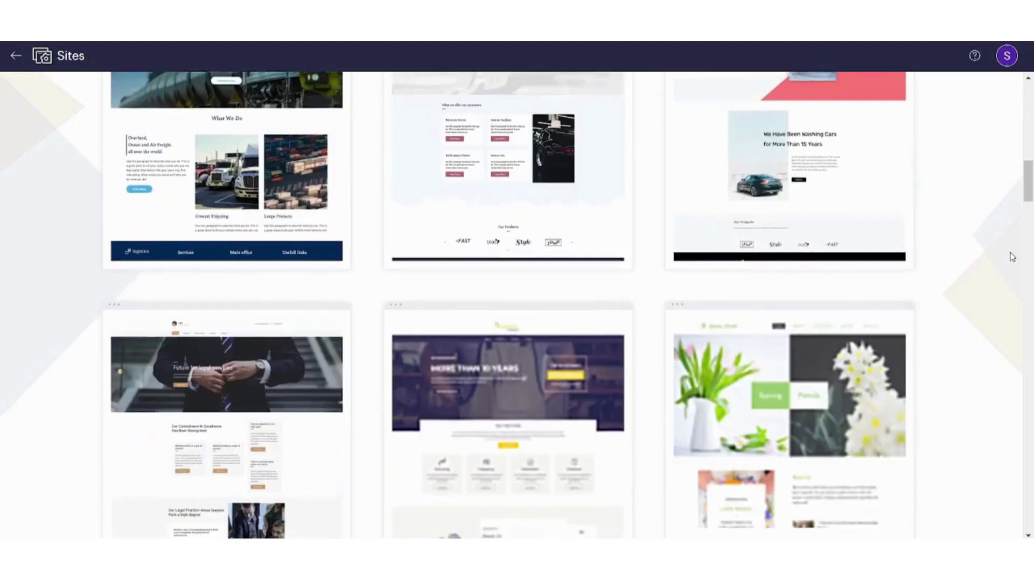
pyautogui.scroll(-10, 1012, 257)
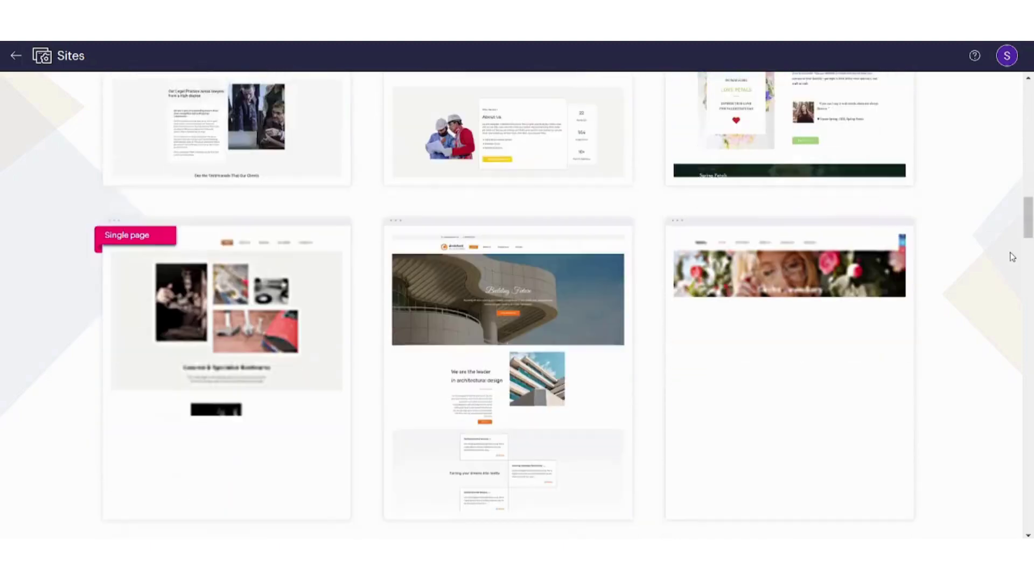
pyautogui.scroll(-10, 1011, 257)
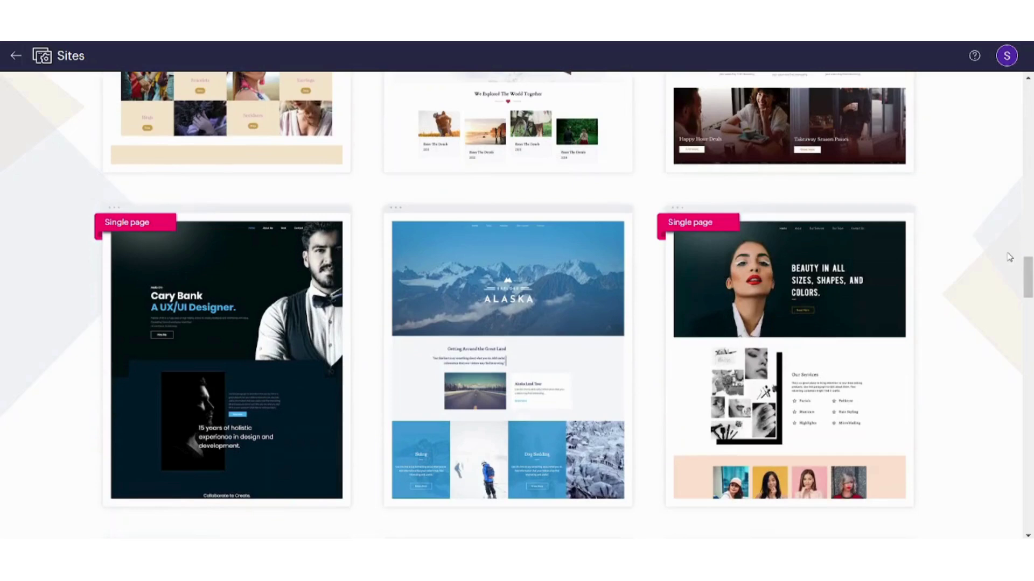
# Preview the Alaska template's live demo and scroll through it
pyautogui.moveTo(496, 317)
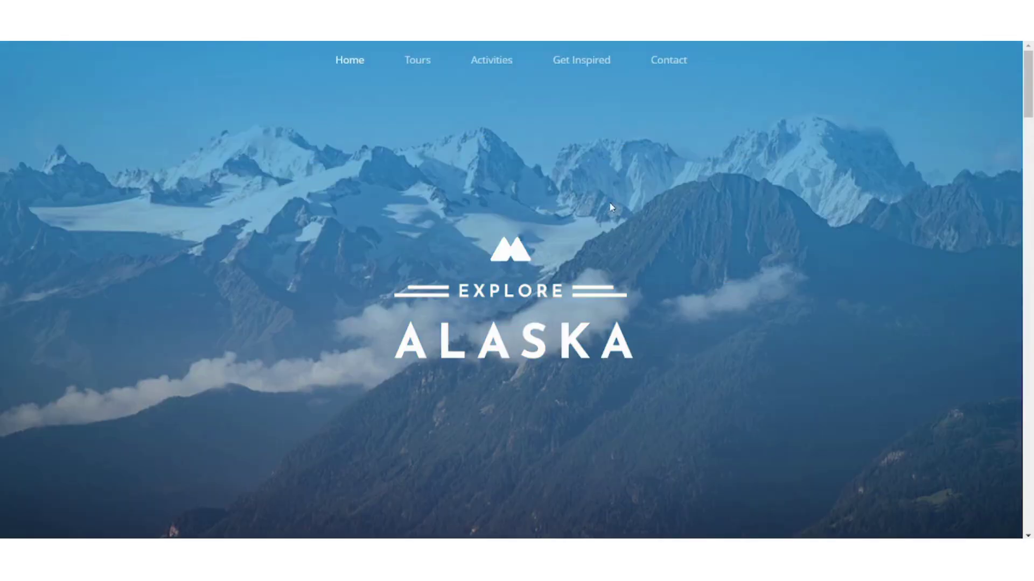
pyautogui.scroll(-15, 611, 207)
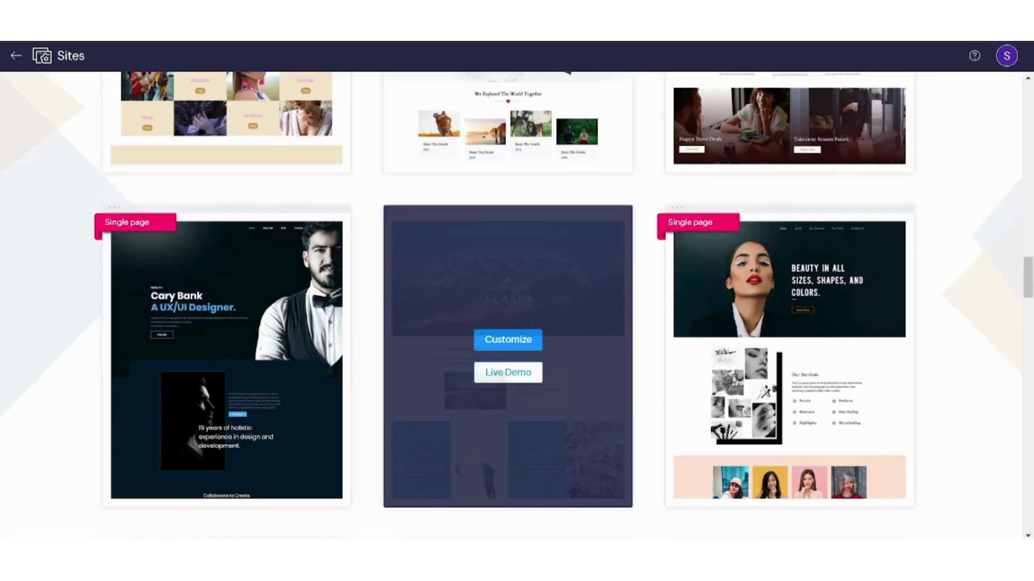
pyautogui.click(487, 342)
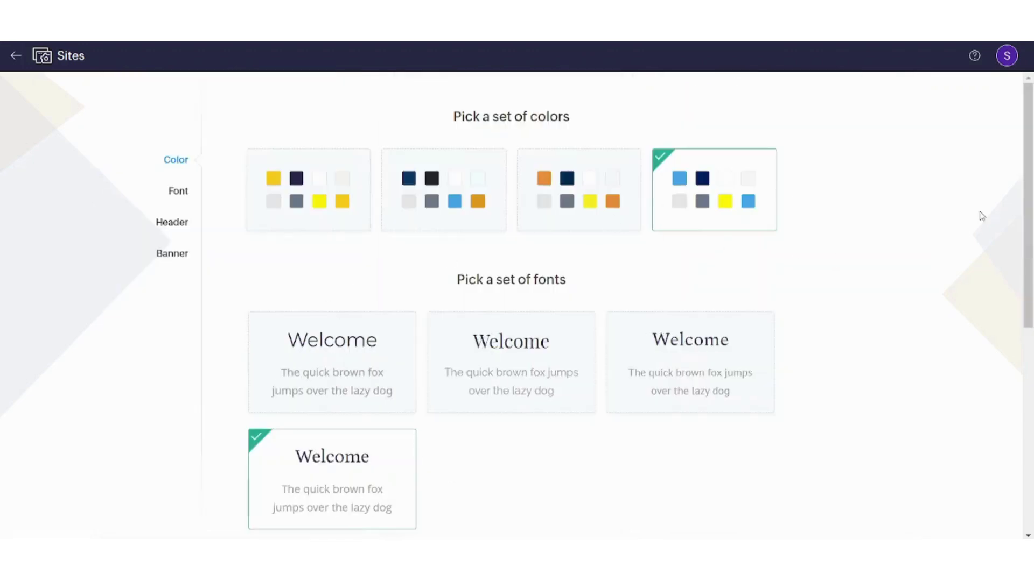
pyautogui.scroll(-1, 1031, 212)
pyautogui.scroll(1, 1031, 212)
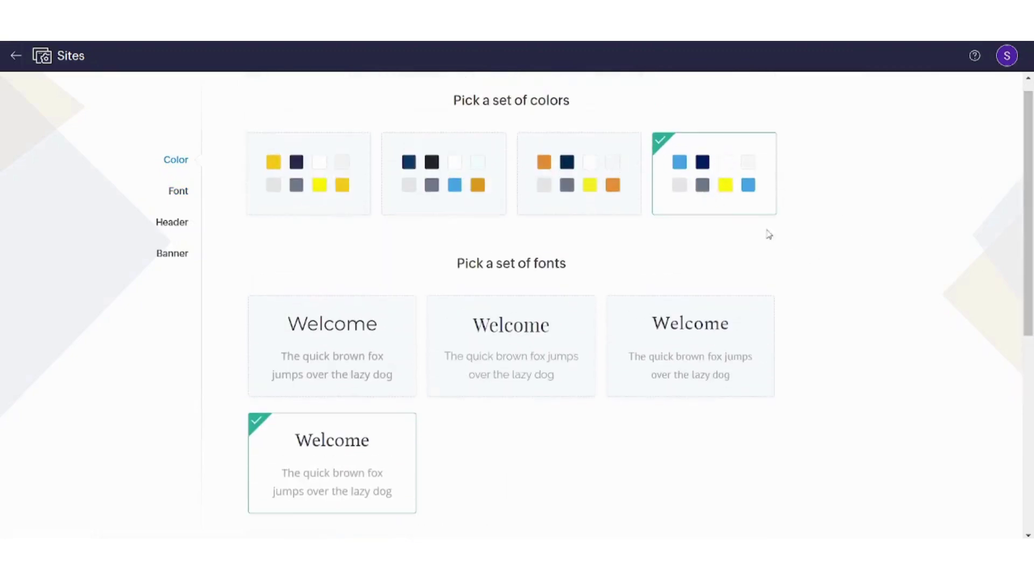
pyautogui.click(171, 194)
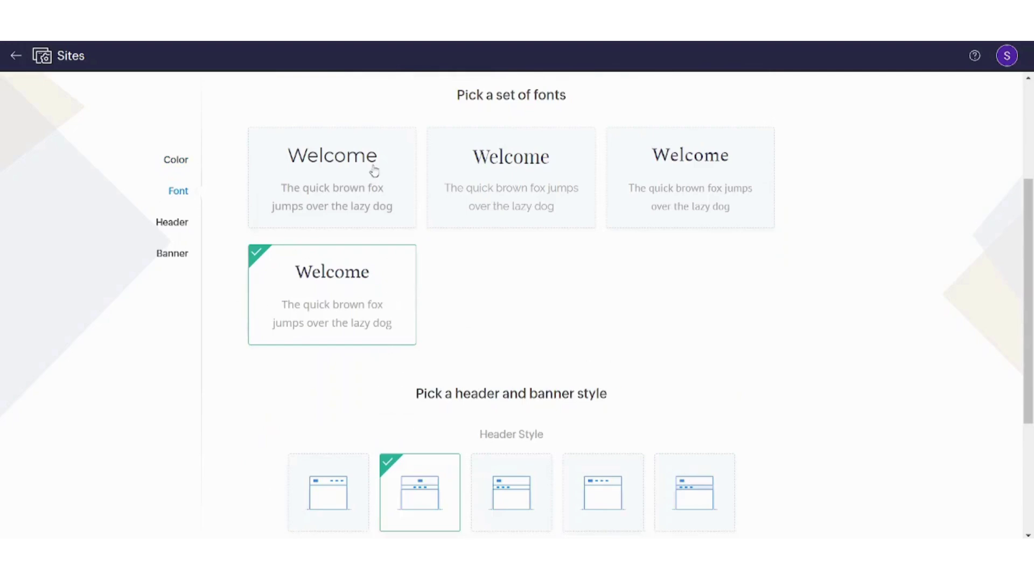
pyautogui.click(180, 223)
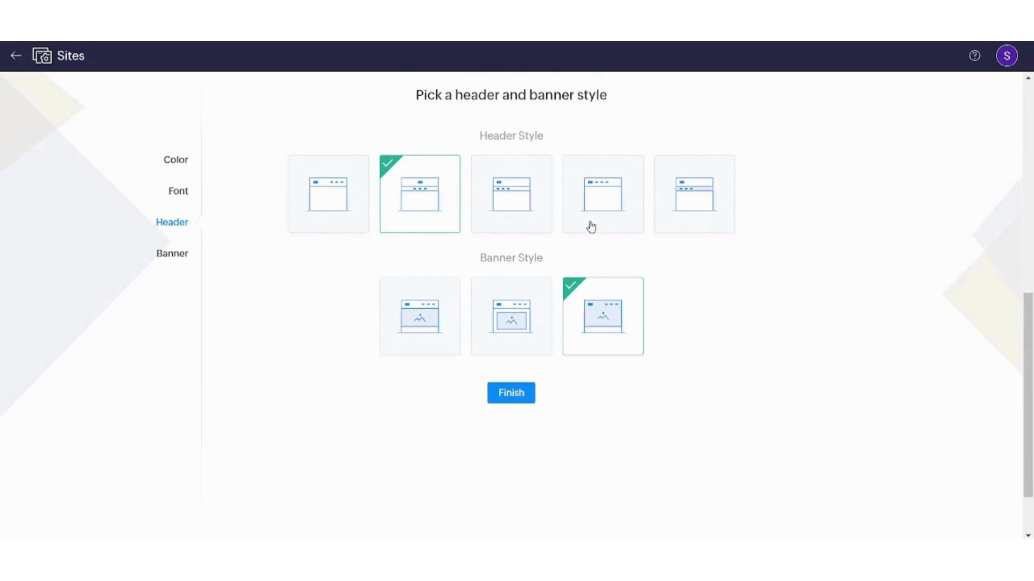
pyautogui.click(159, 266)
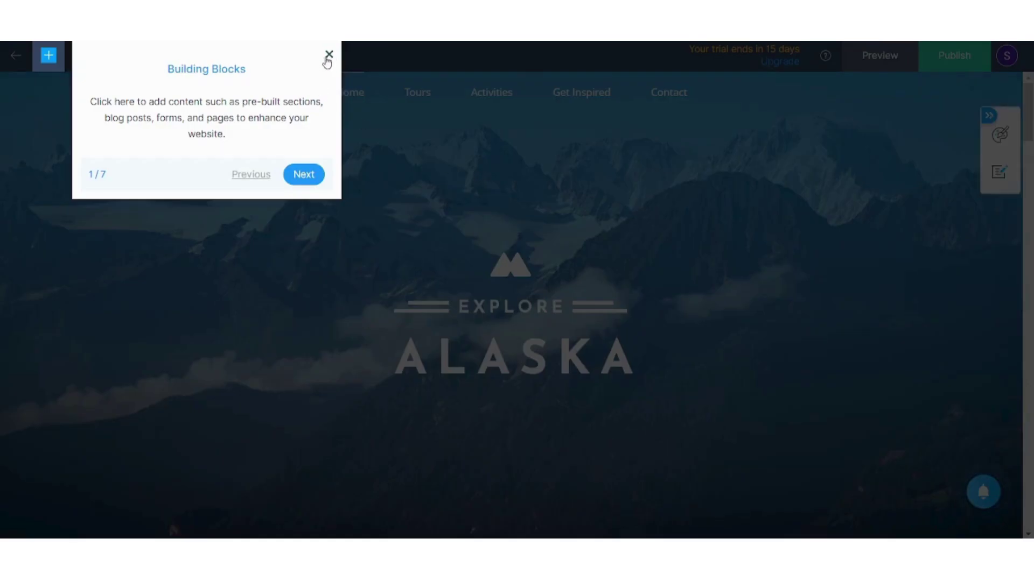
# Dismiss the editor's Building Blocks tour and scroll down the Alaska home page
pyautogui.click(329, 55)
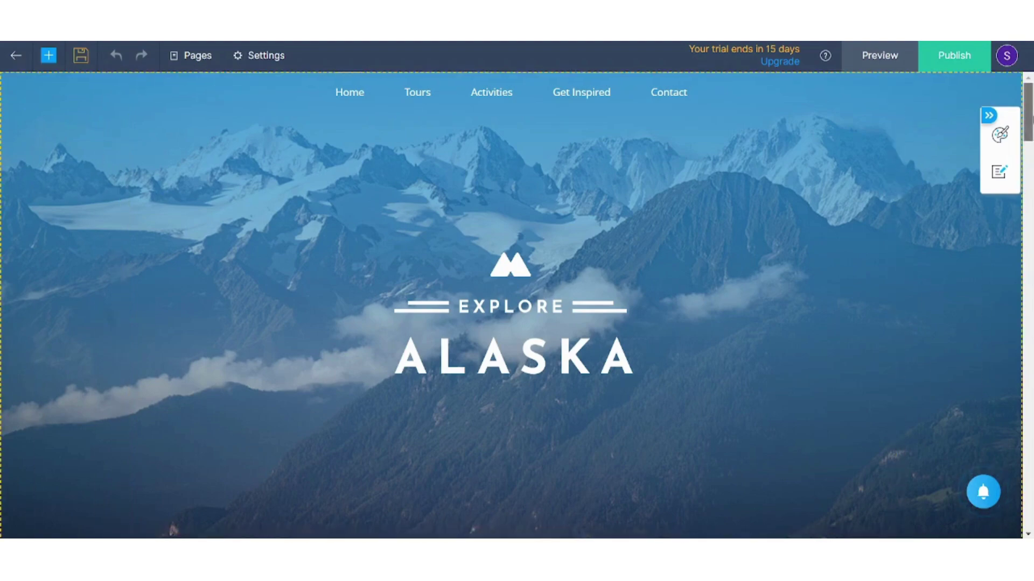
pyautogui.scroll(-1, 151, 147)
pyautogui.moveTo(1031, 124)
pyautogui.mouseDown()
pyautogui.moveTo(1032, 261)
pyautogui.moveTo(1032, 121)
pyautogui.mouseUp()
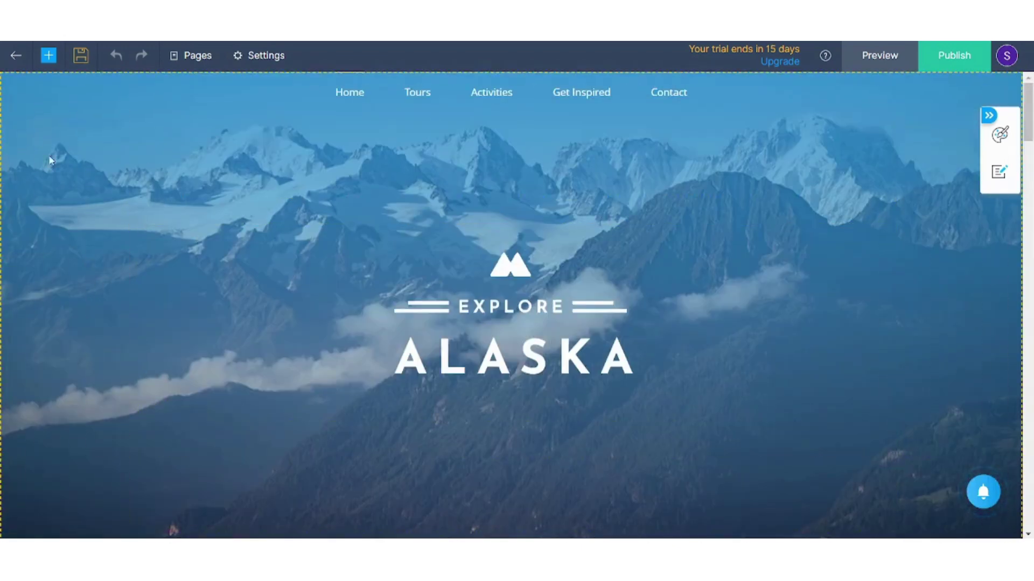
pyautogui.click(49, 56)
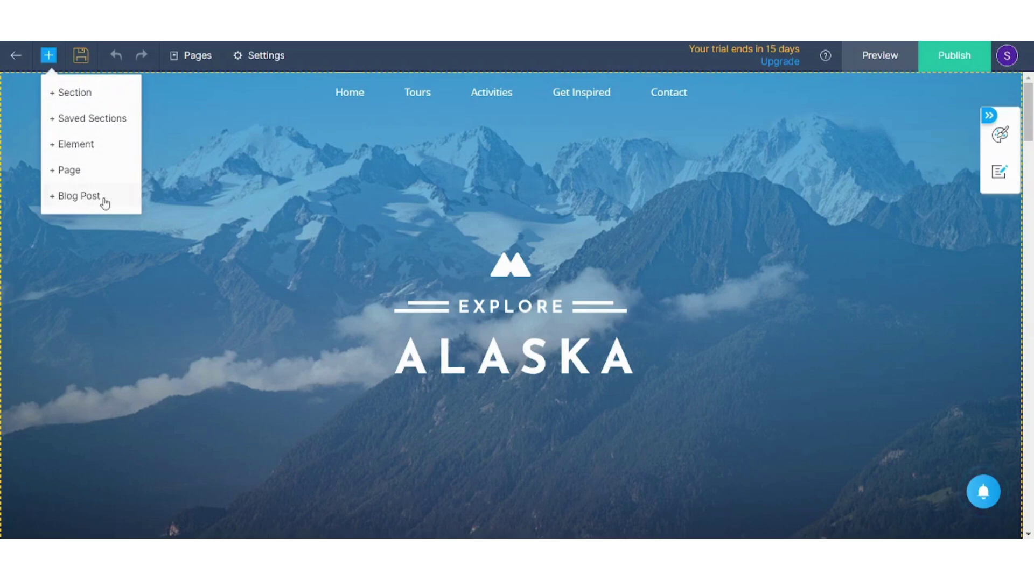
pyautogui.click(81, 95)
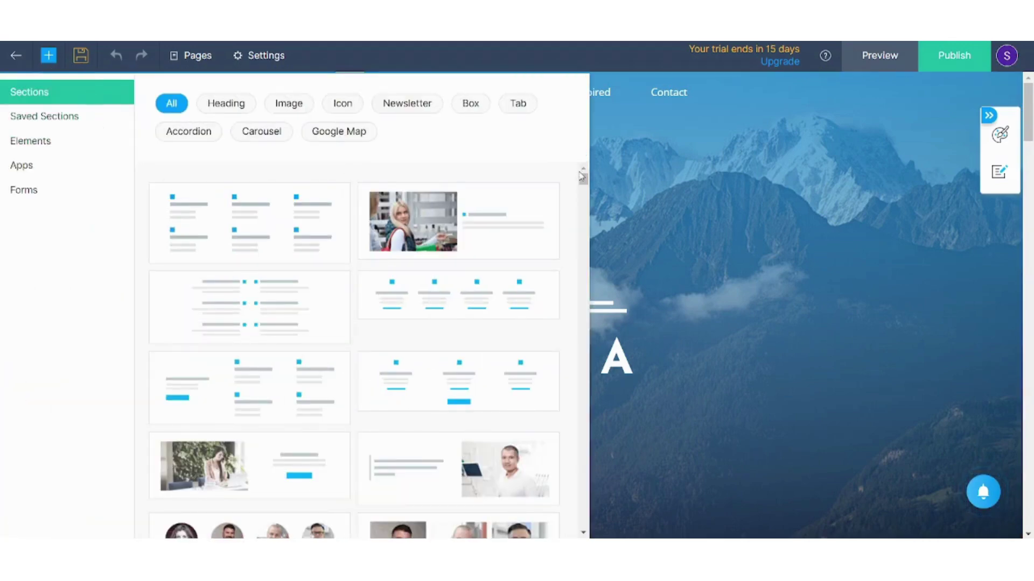
pyautogui.moveTo(582, 178); pyautogui.dragTo(584, 185)
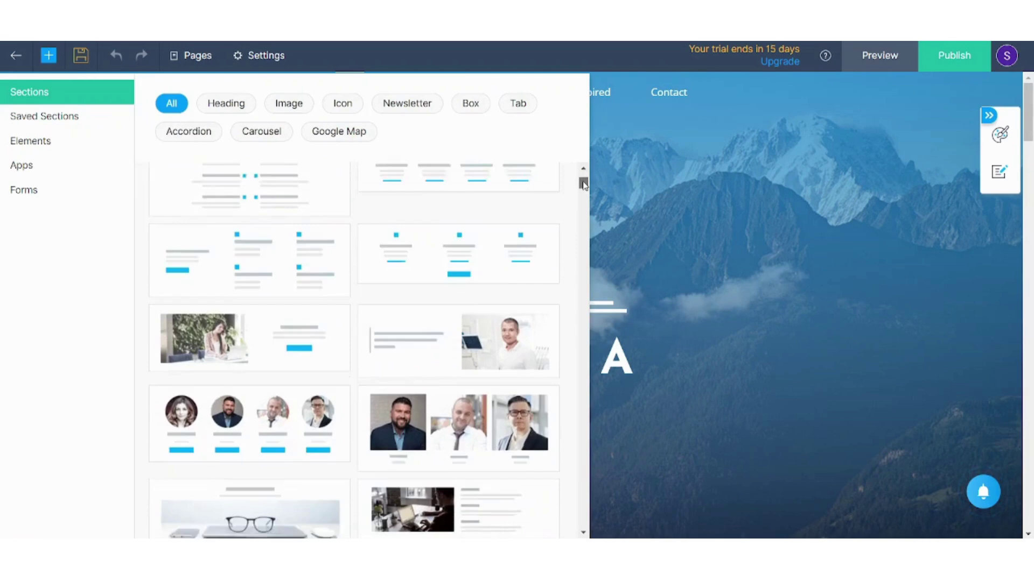
pyautogui.scroll(-1, 583, 184)
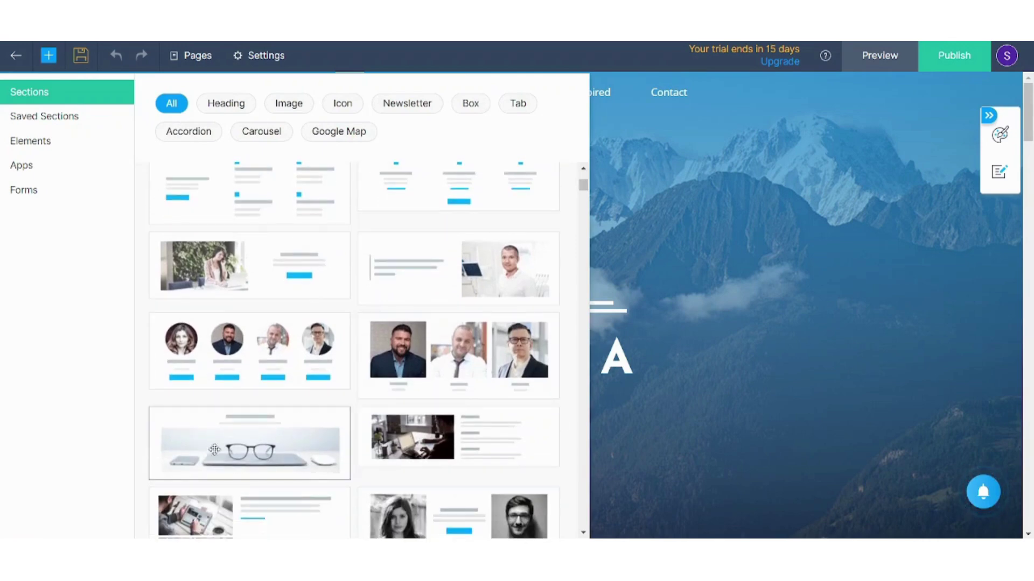
pyautogui.click(319, 345)
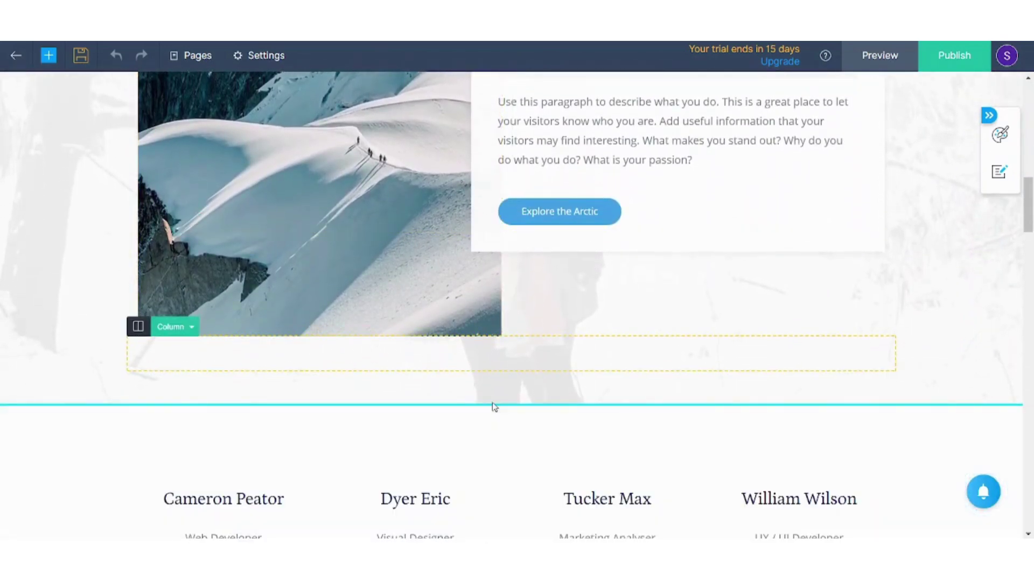
pyautogui.click(494, 405)
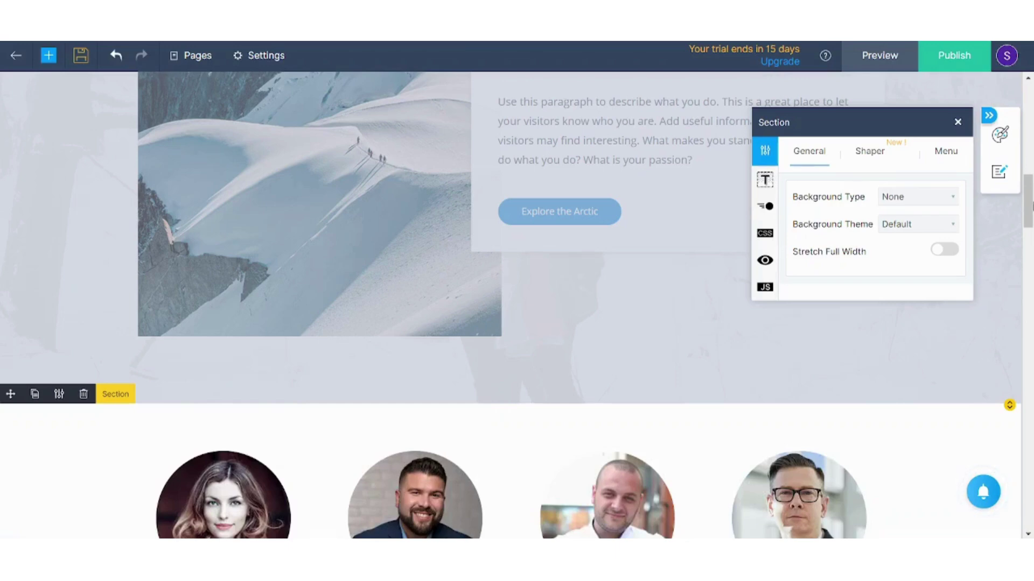
pyautogui.scroll(-4, 435, 223)
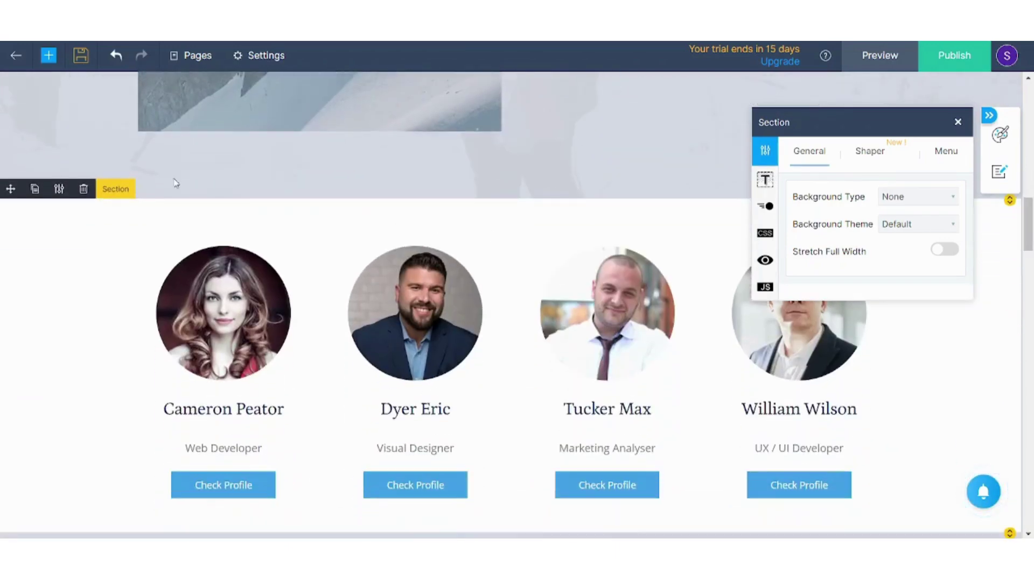
pyautogui.click(87, 189)
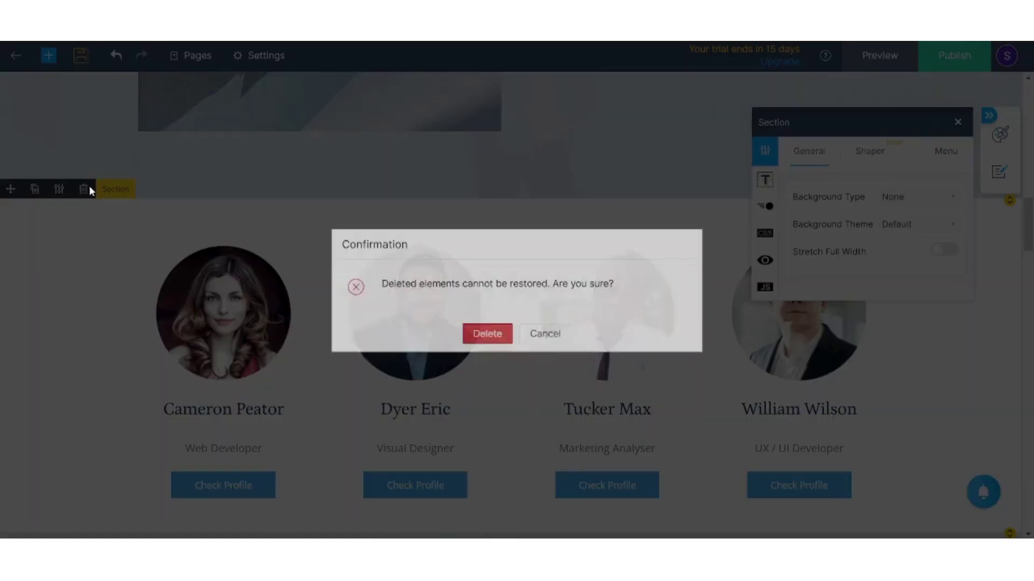
pyautogui.click(487, 333)
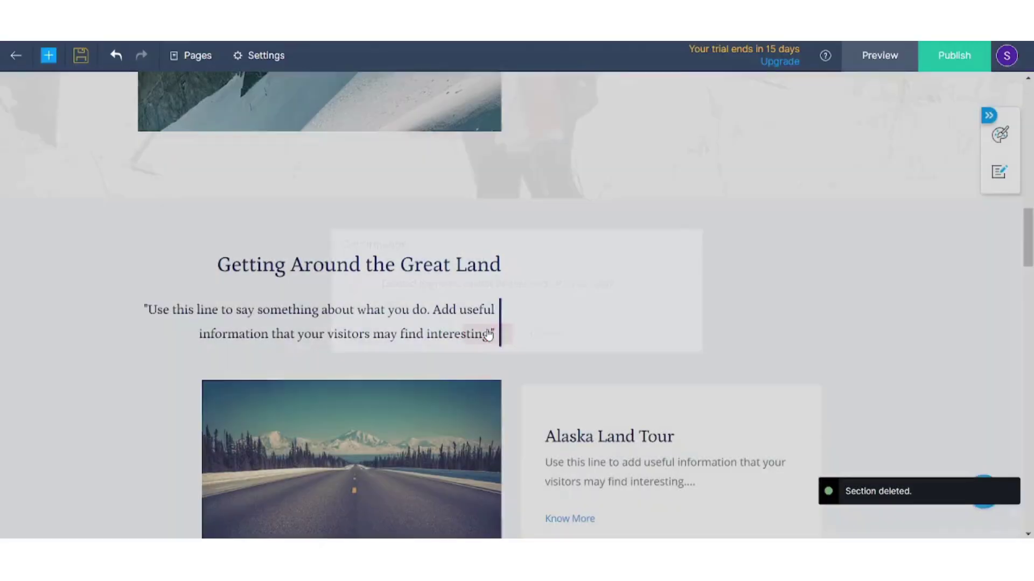
pyautogui.scroll(5, 1028, 143)
pyautogui.scroll(5, 1028, 143)
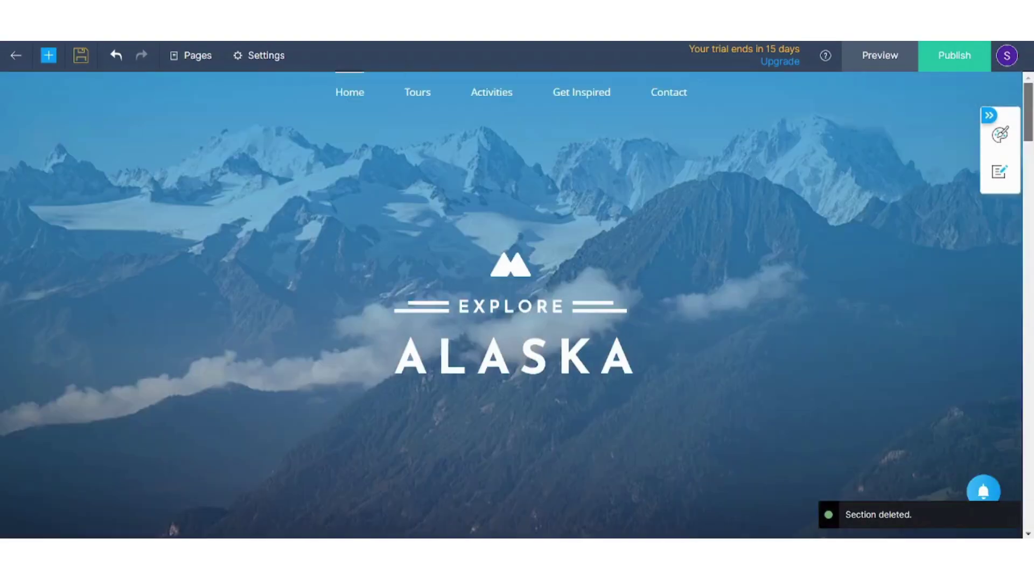
# Show the Elements library from the + menu and scroll through its text, image, button and container elements
pyautogui.click(50, 56)
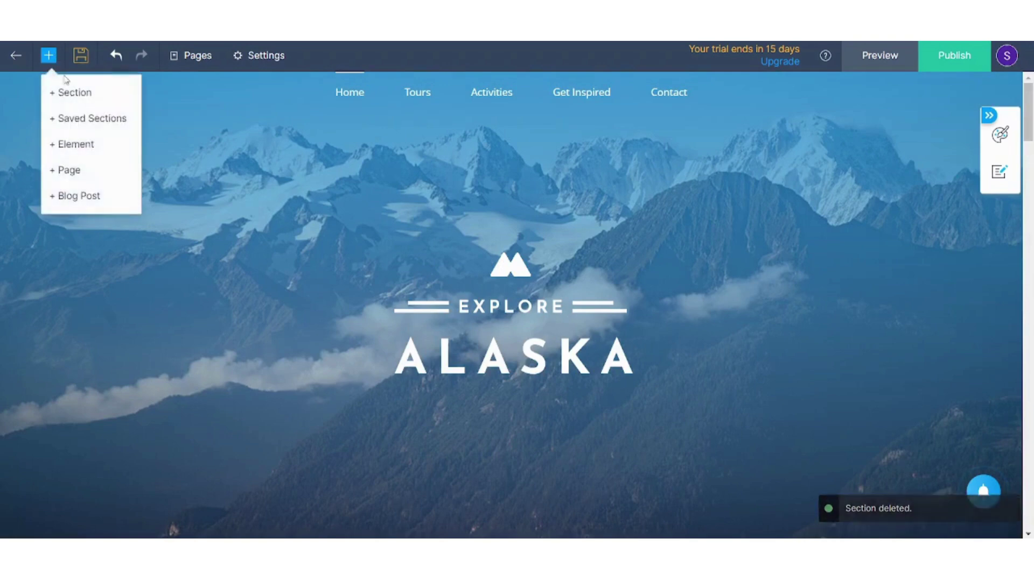
pyautogui.click(80, 145)
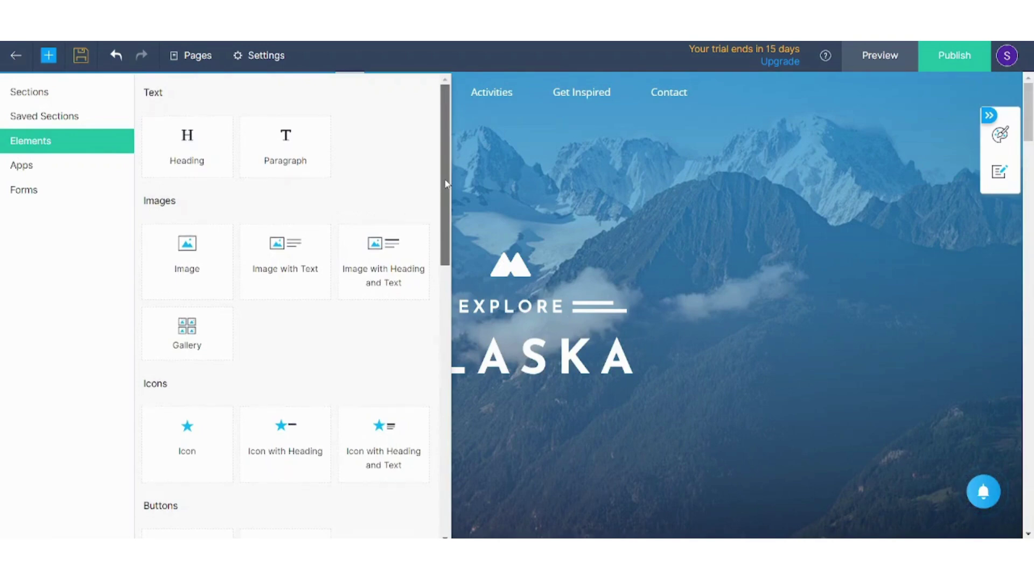
pyautogui.moveTo(444, 184); pyautogui.dragTo(476, 317)
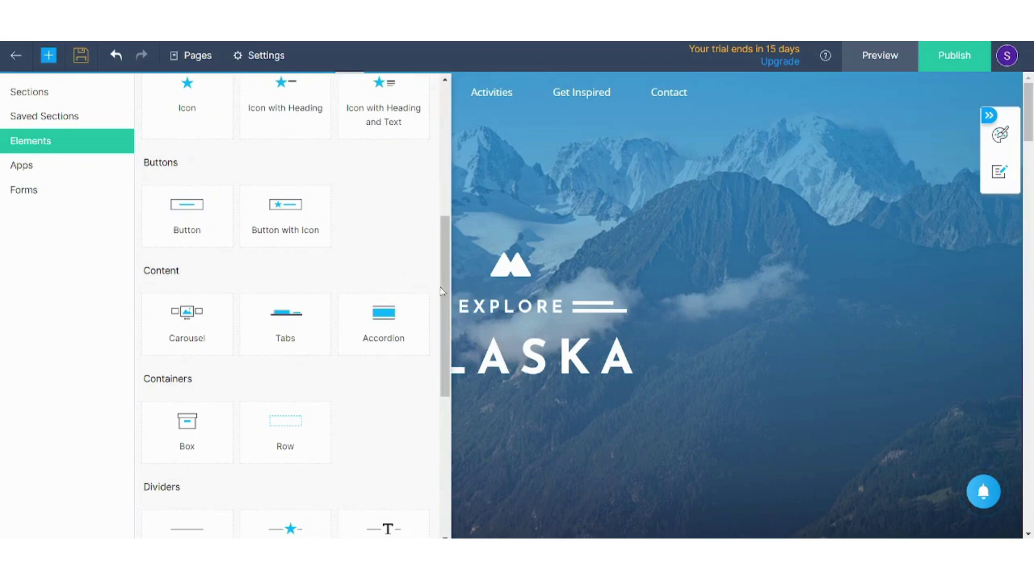
pyautogui.moveTo(440, 291); pyautogui.dragTo(451, 186)
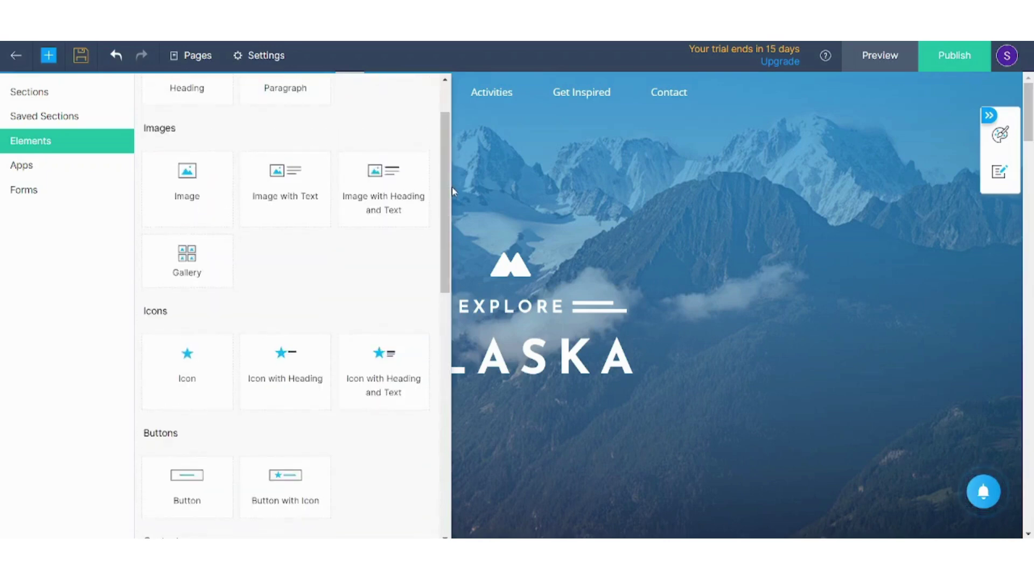
# Try adding a new page, hit the Page Limit Reached notice, and return to the builder
pyautogui.click(49, 58)
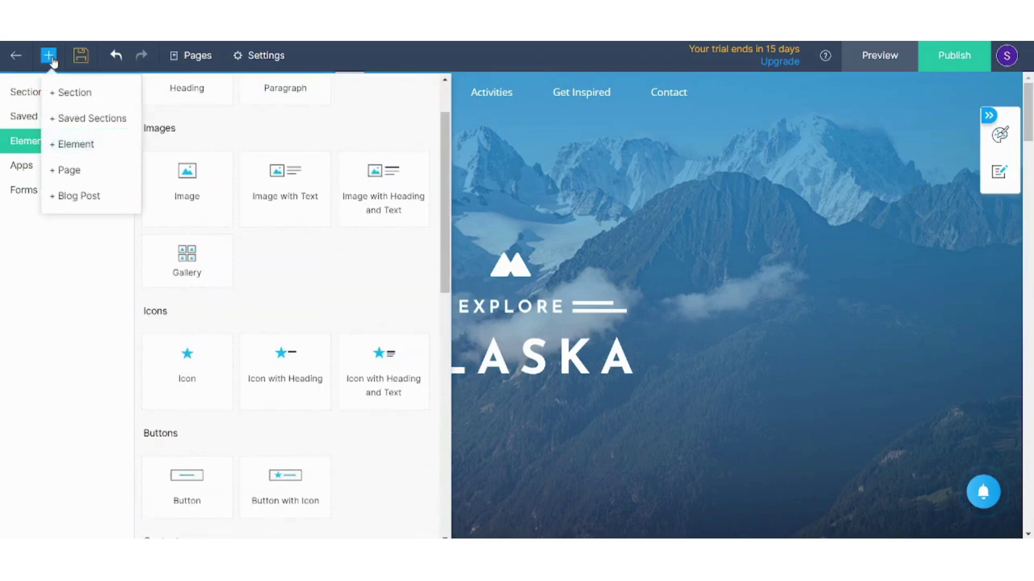
pyautogui.click(70, 171)
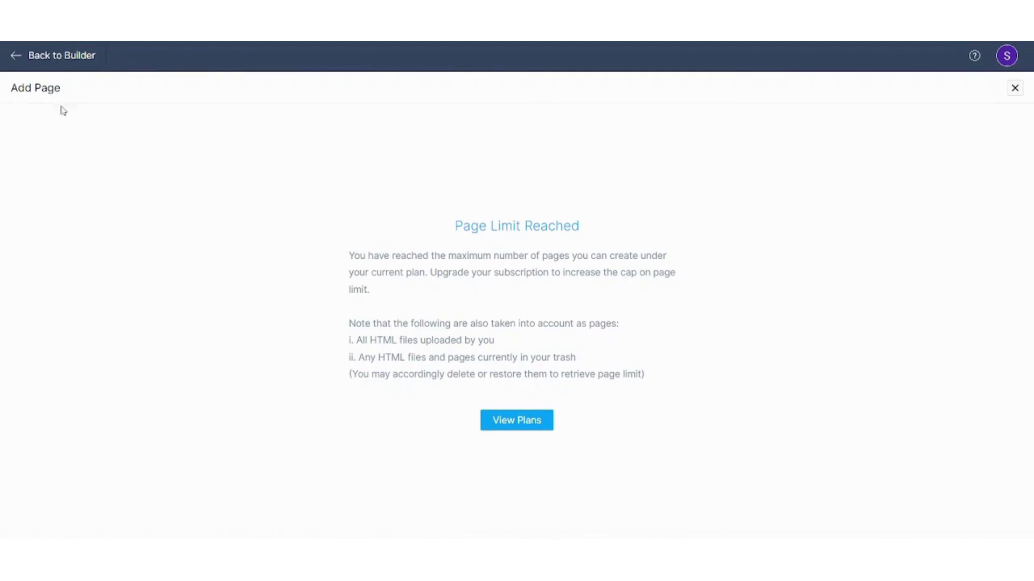
pyautogui.click(15, 57)
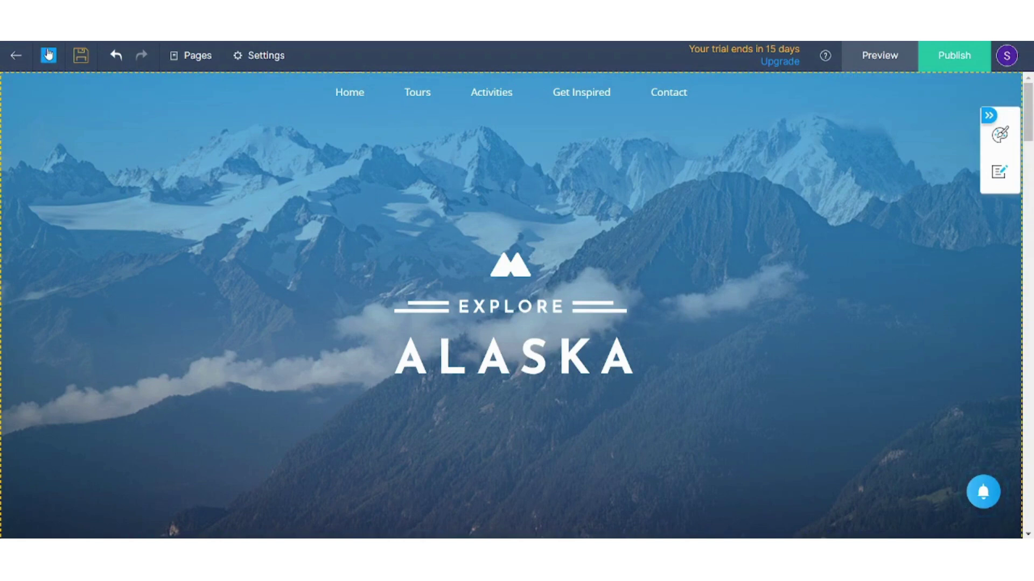
# Create a blog via + > Blog Post, close its preferences panel, and edit the sample post
pyautogui.click(48, 54)
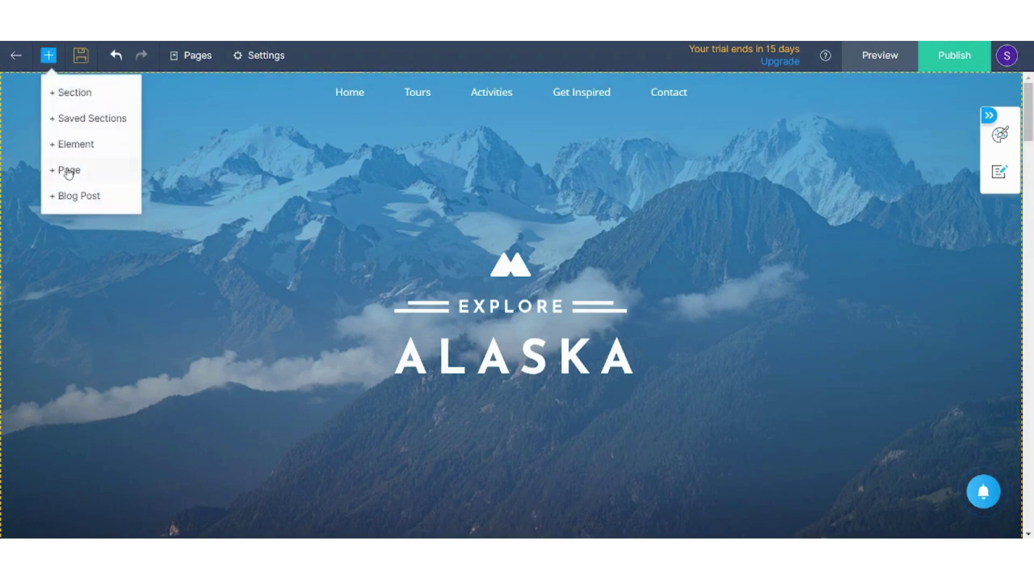
pyautogui.click(92, 202)
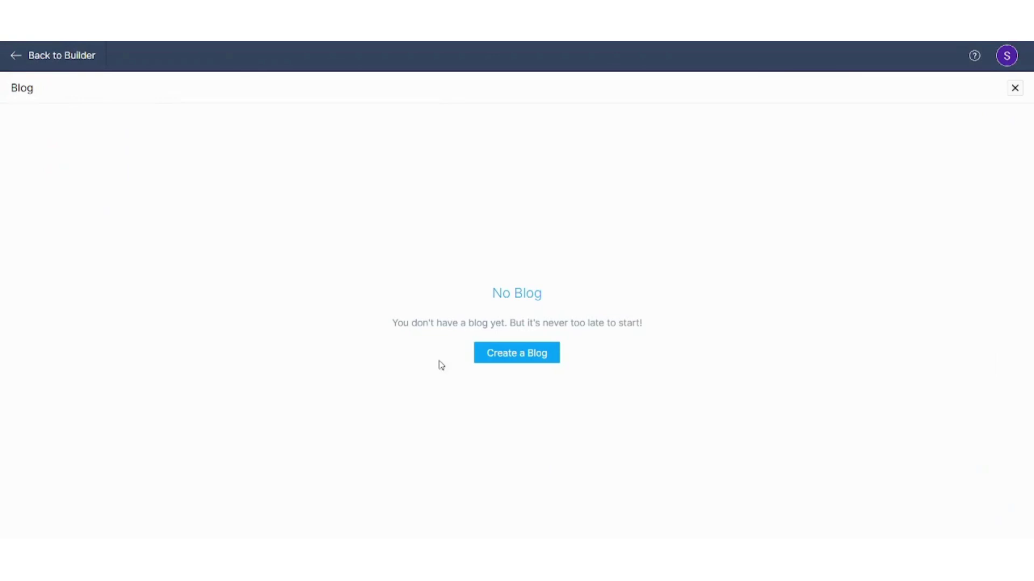
pyautogui.click(520, 354)
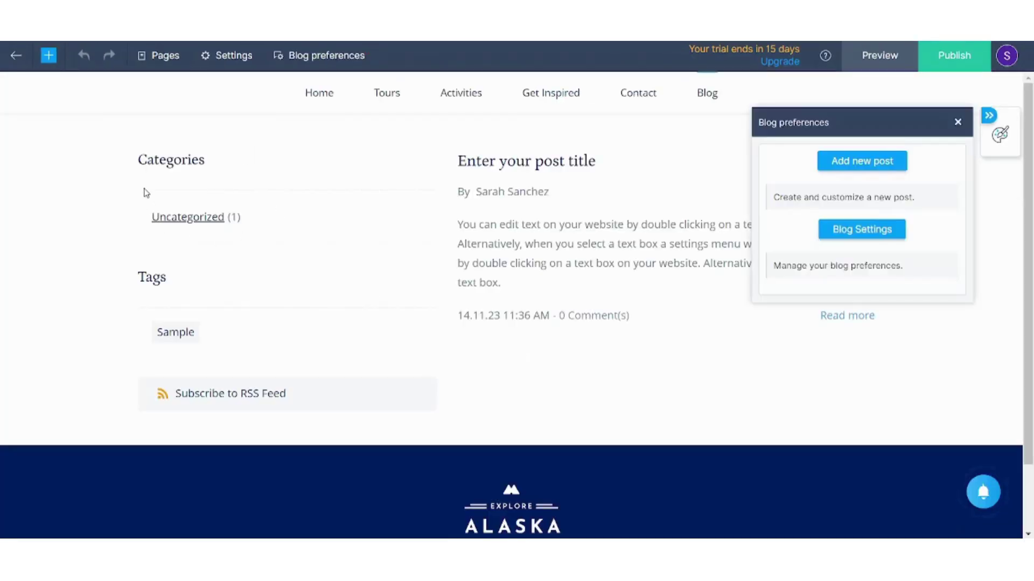
pyautogui.click(959, 122)
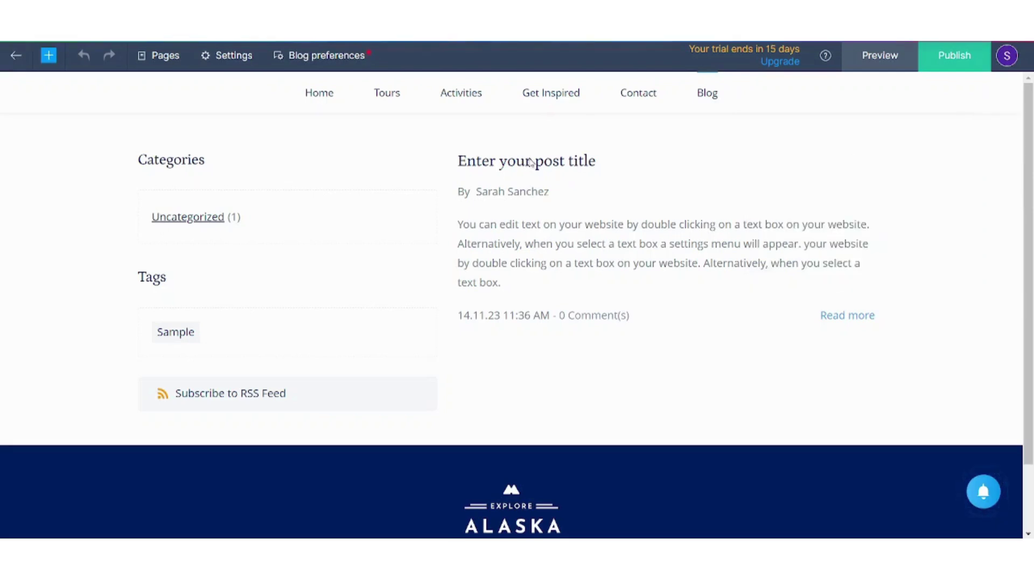
pyautogui.click(547, 166)
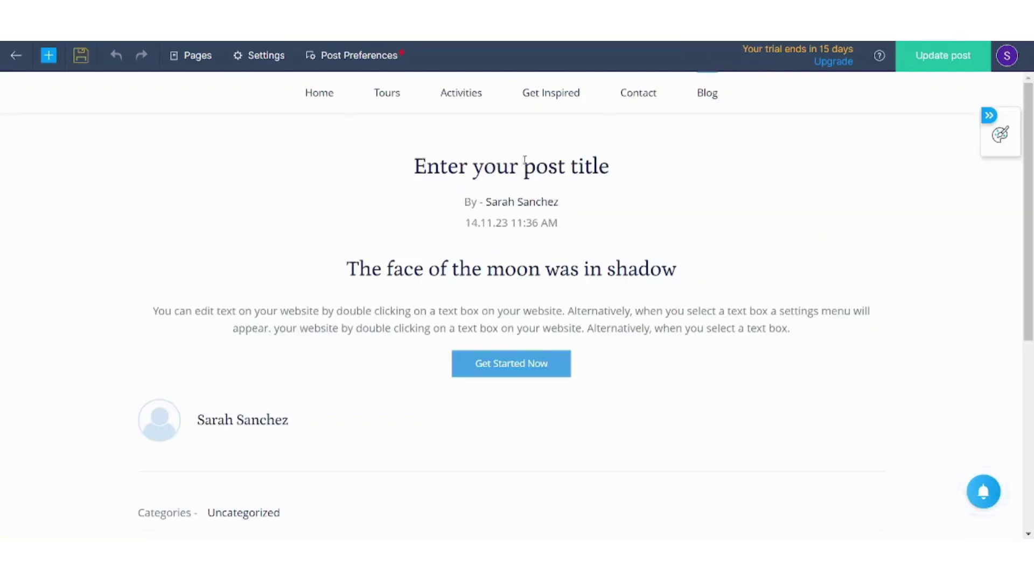
pyautogui.doubleClick(525, 167)
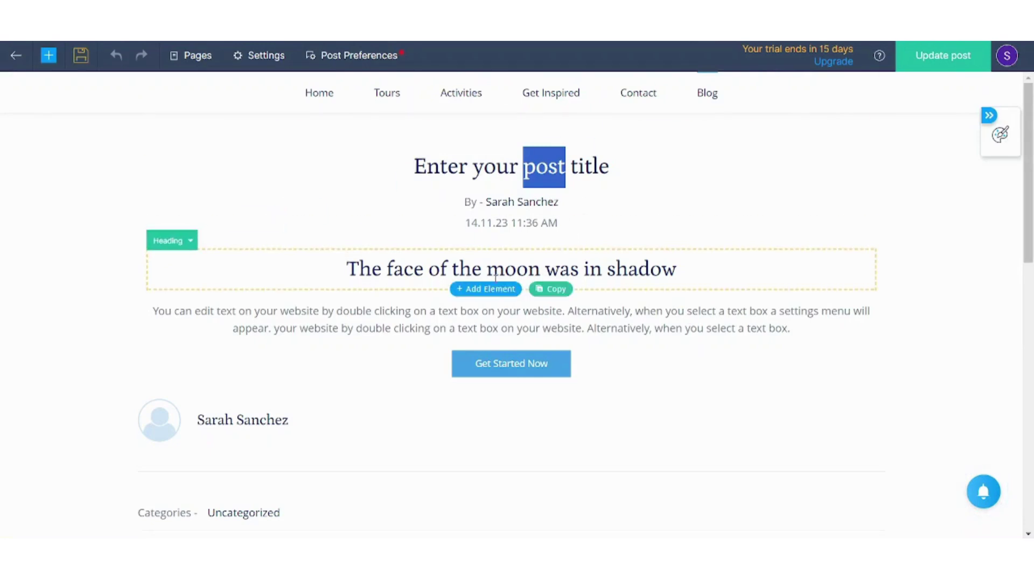
pyautogui.doubleClick(412, 269)
pyautogui.click(392, 330)
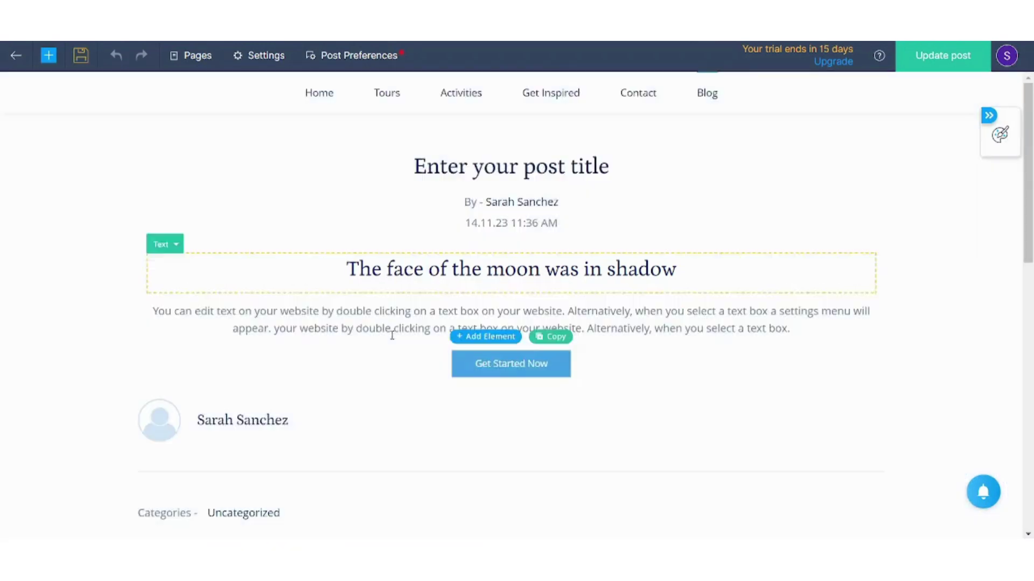
pyautogui.click(392, 330)
pyautogui.click(920, 321)
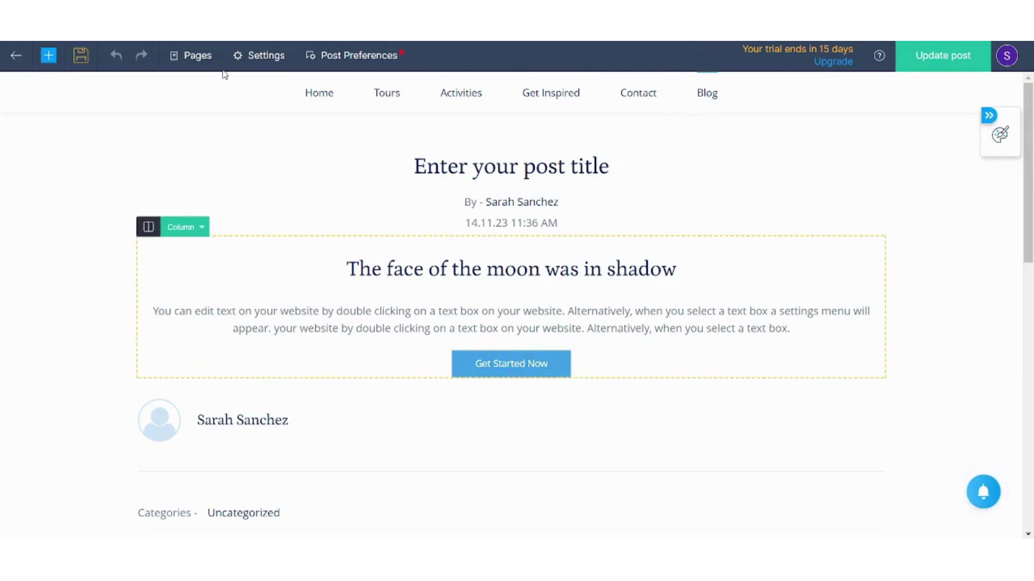
# Go back to the Home page and select the Explore Alaska logo image and hero slide
pyautogui.click(328, 94)
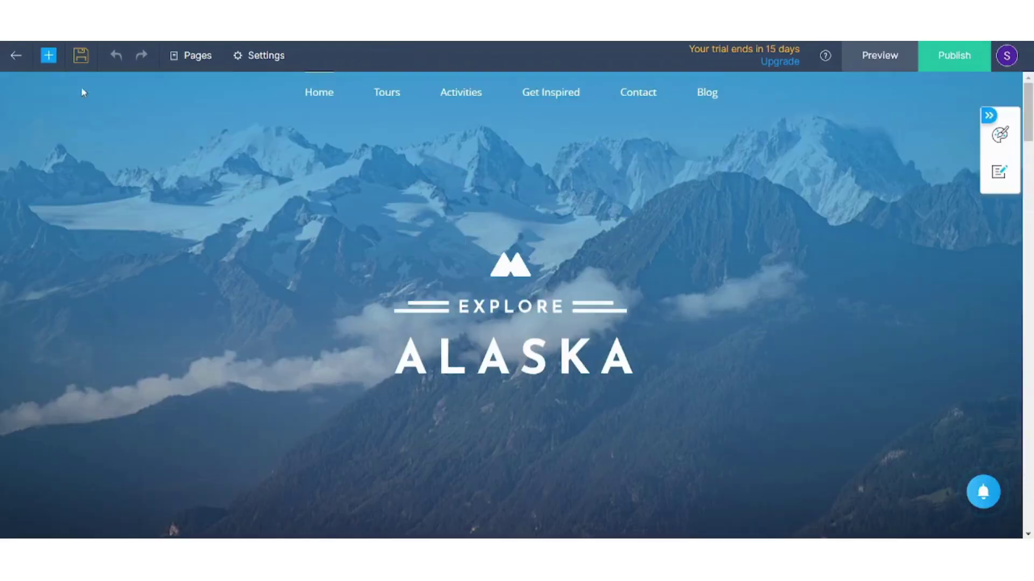
pyautogui.moveTo(727, 119)
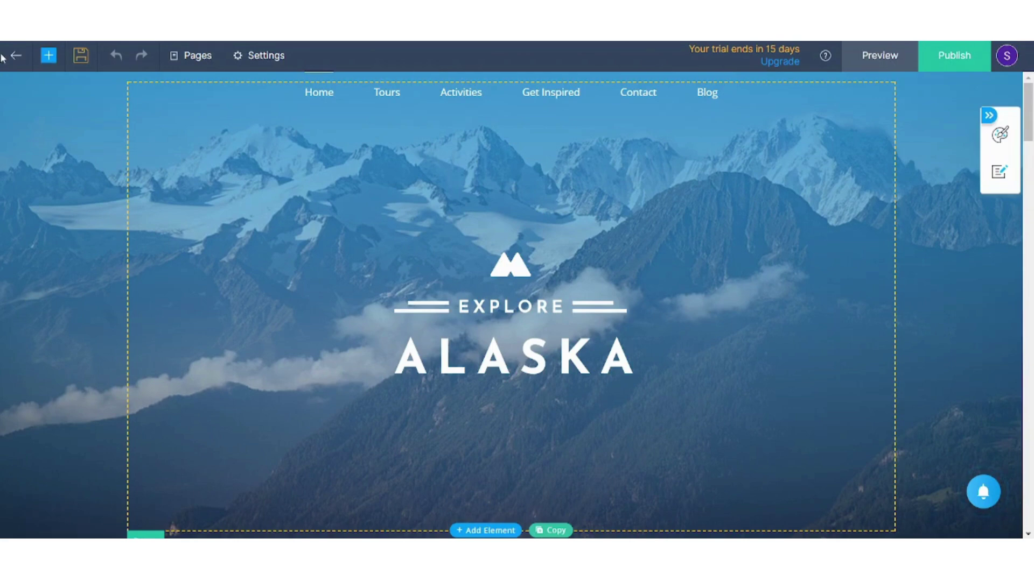
pyautogui.click(50, 56)
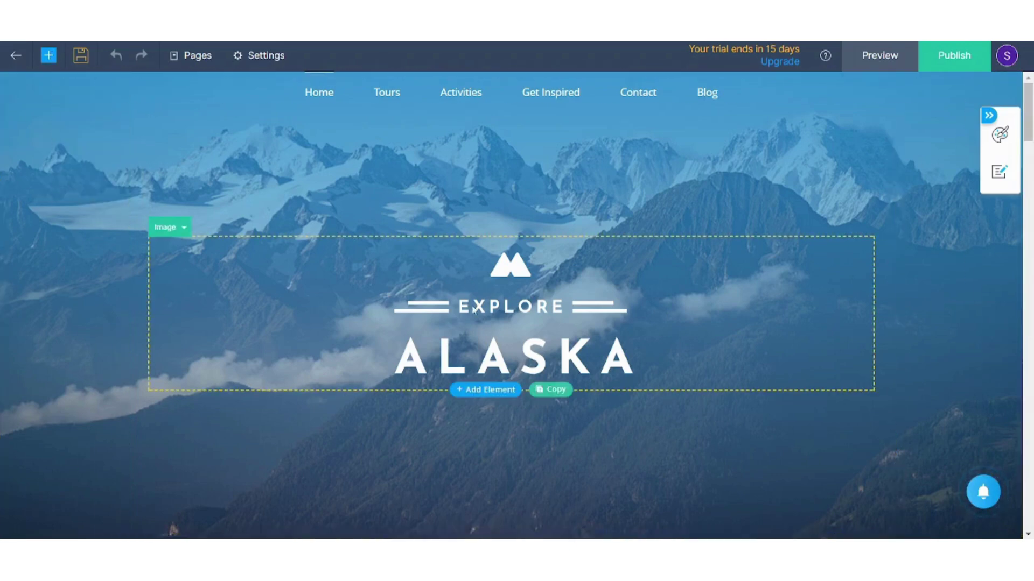
pyautogui.scroll(-3, 1031, 97)
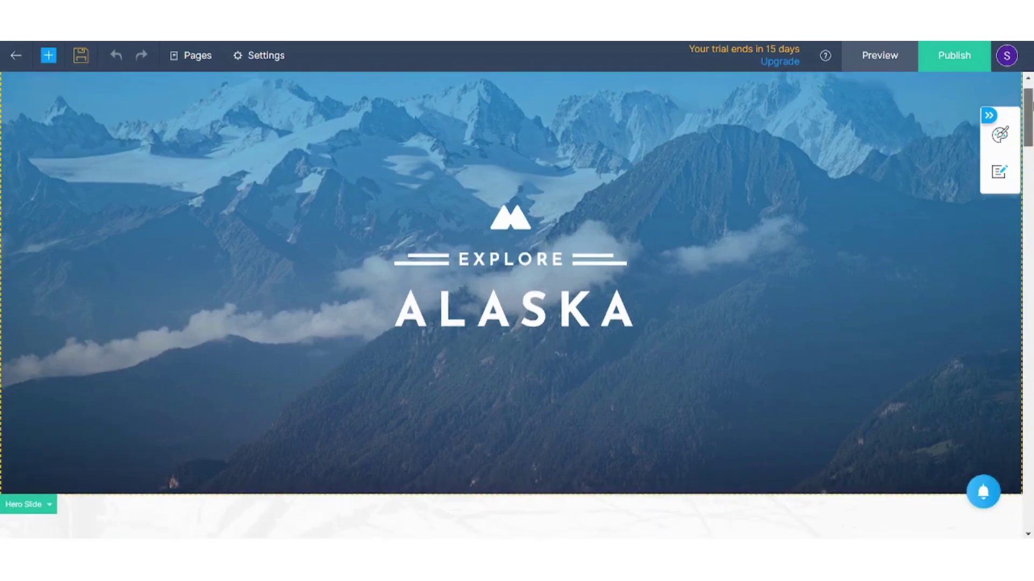
pyautogui.scroll(3, 1030, 91)
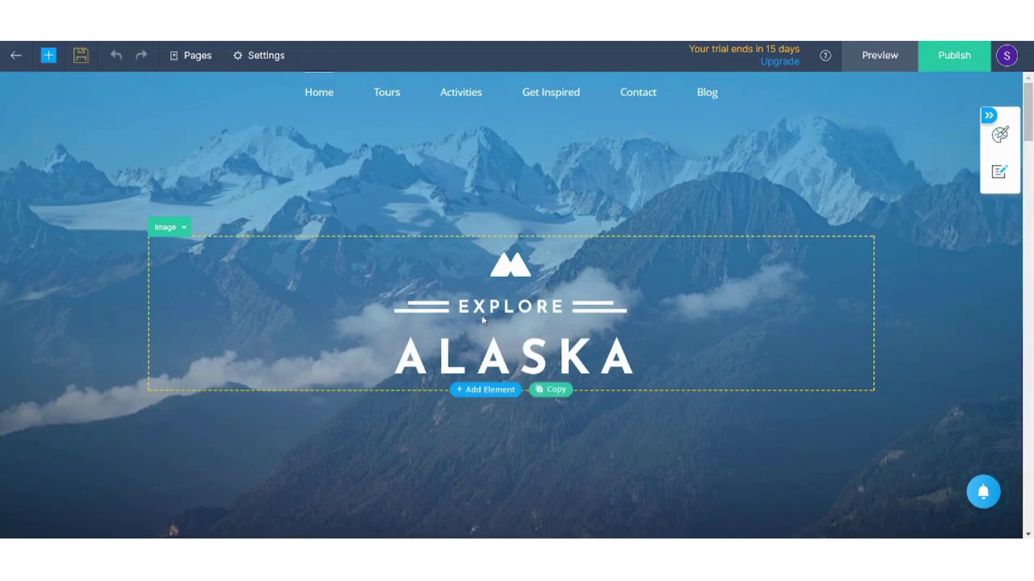
pyautogui.click(536, 364)
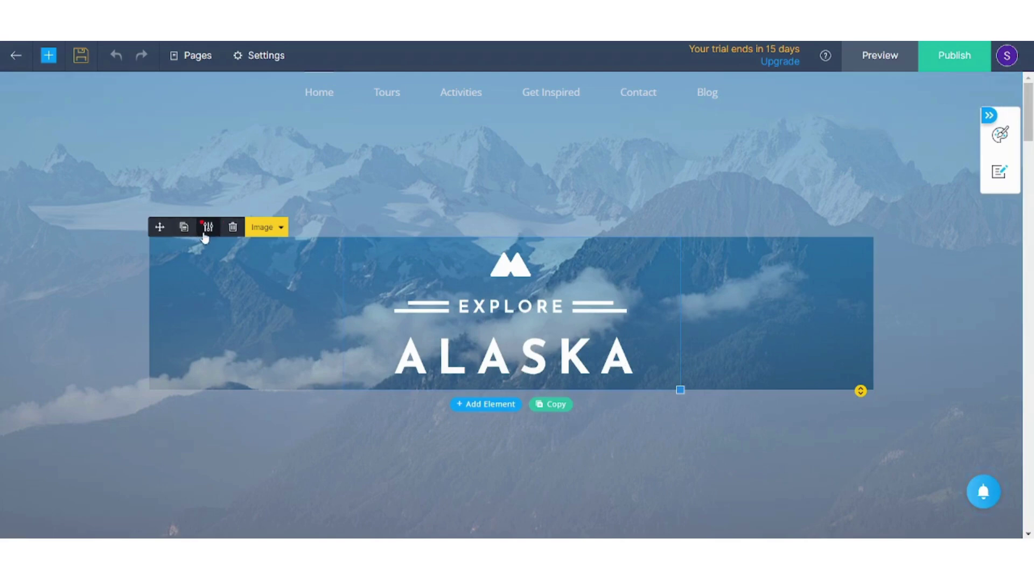
pyautogui.click(608, 464)
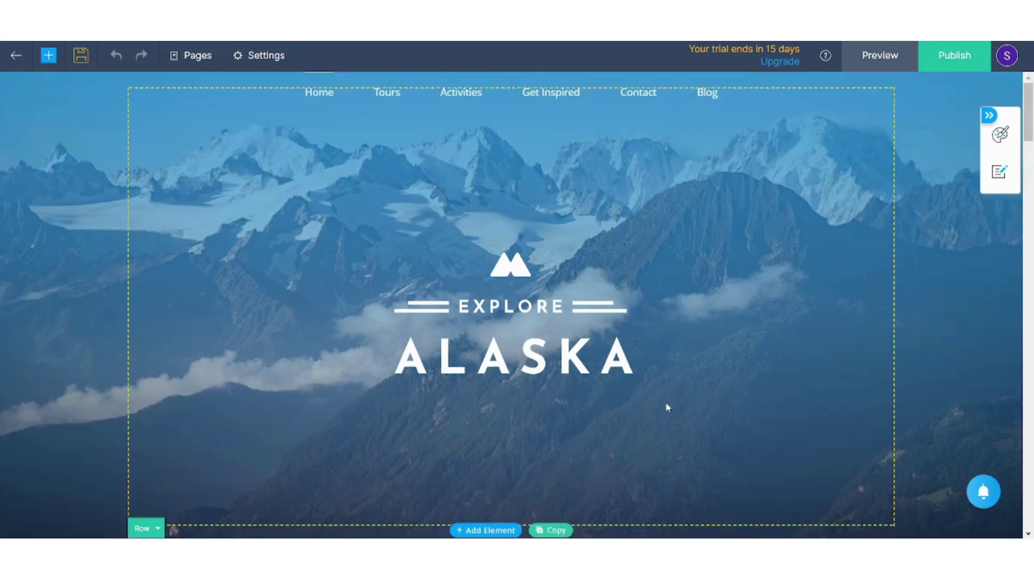
pyautogui.scroll(-1, 609, 464)
pyautogui.scroll(-10, 535, 166)
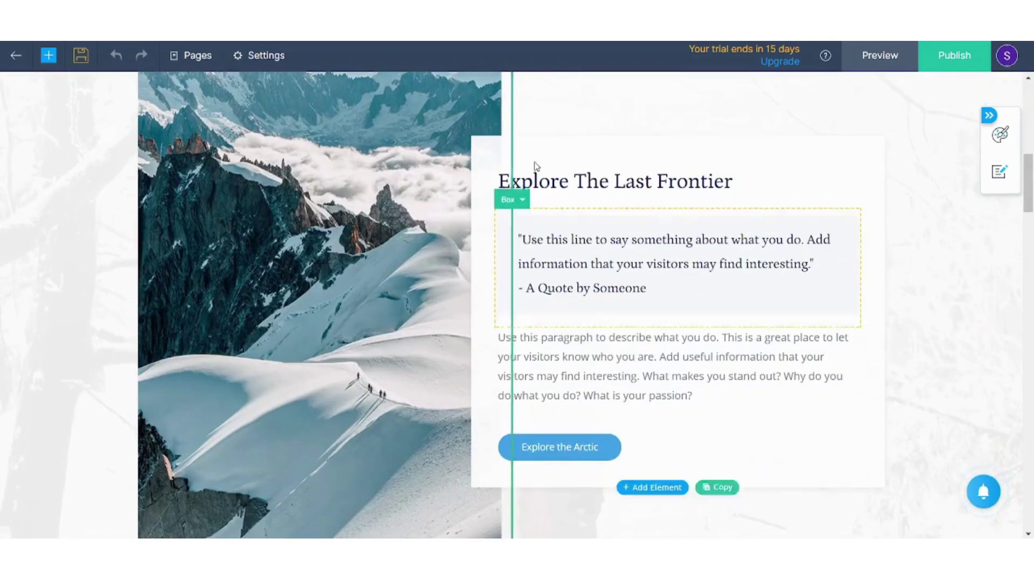
pyautogui.doubleClick(590, 187)
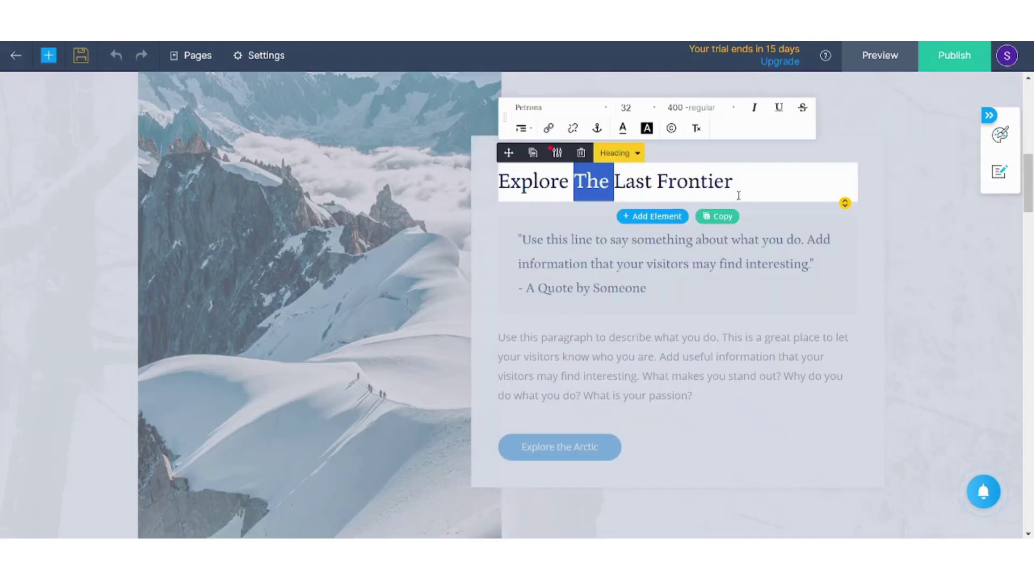
pyautogui.click(738, 195)
pyautogui.press('BackSpace')
pyautogui.write('er')
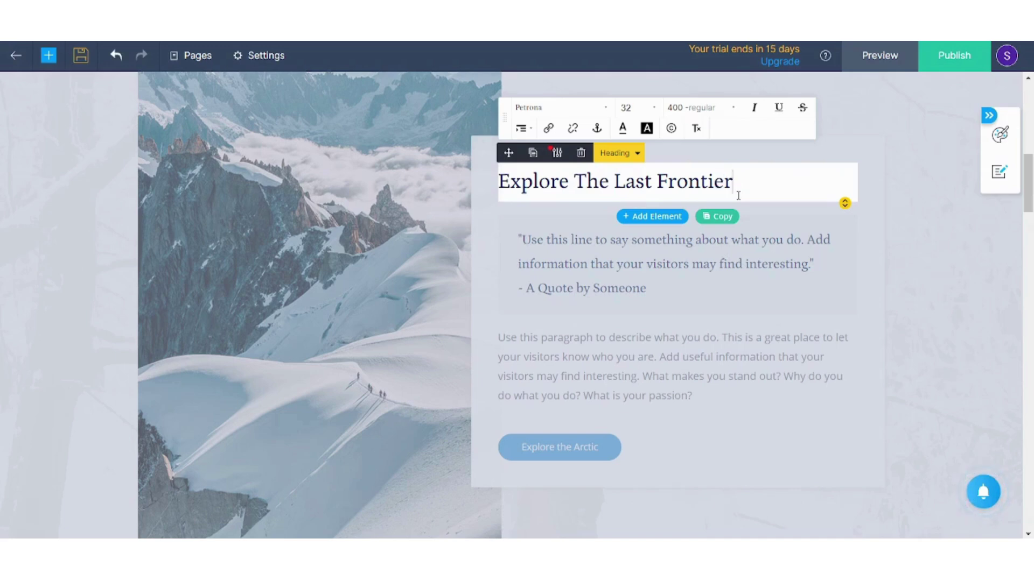
pyautogui.click(524, 129)
pyautogui.click(527, 128)
pyautogui.click(916, 287)
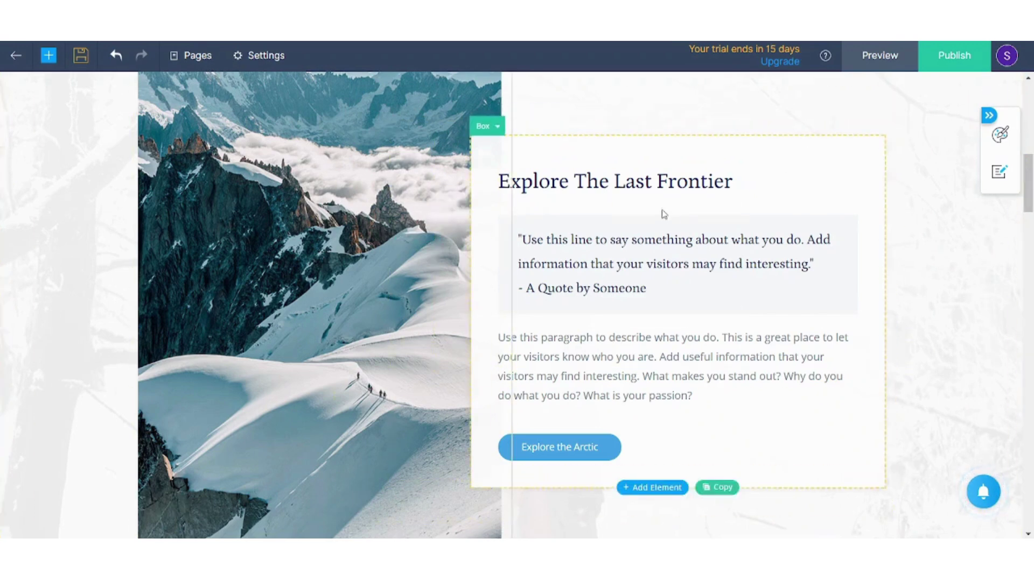
# Select the snowy mountain photo and review its General, Animation and Style settings
pyautogui.click(303, 289)
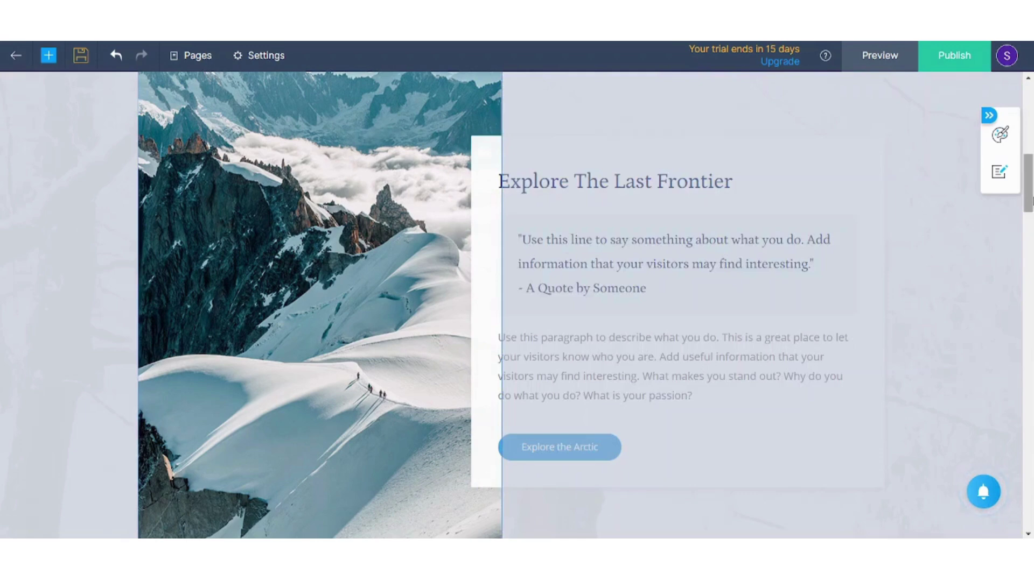
pyautogui.scroll(3, 258, 349)
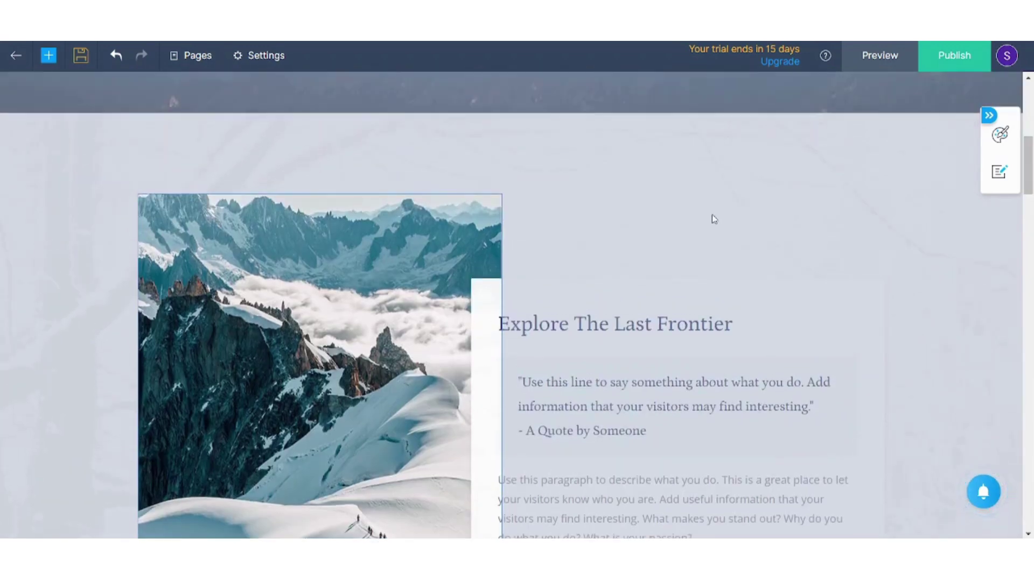
pyautogui.click(713, 218)
pyautogui.click(365, 241)
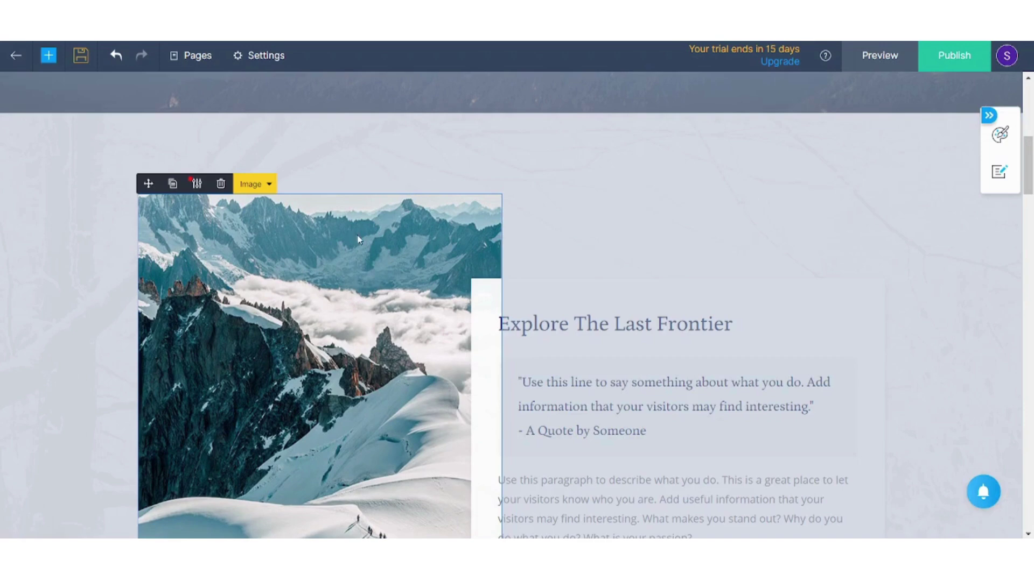
pyautogui.click(197, 186)
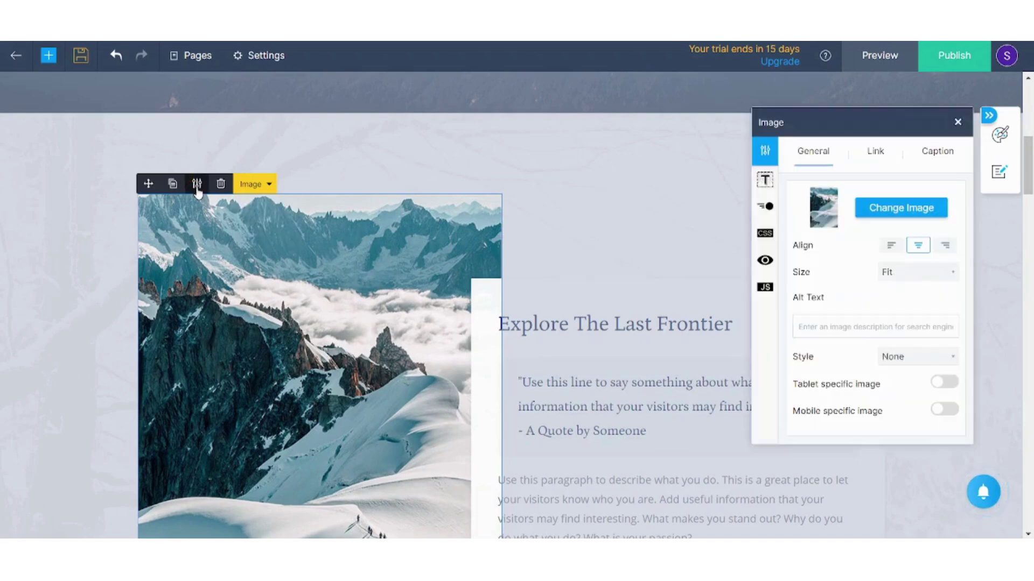
pyautogui.click(766, 205)
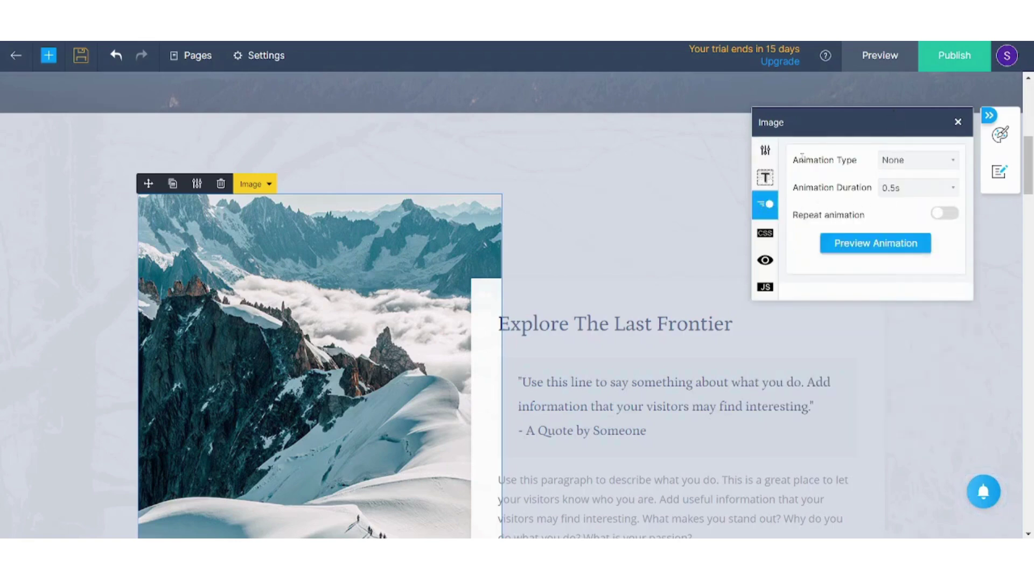
pyautogui.click(761, 179)
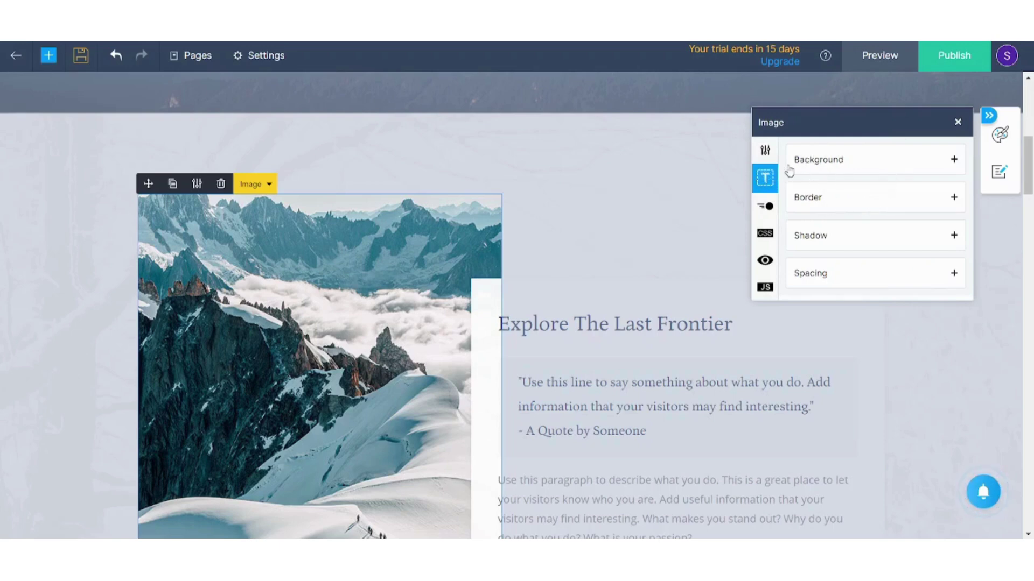
pyautogui.click(760, 150)
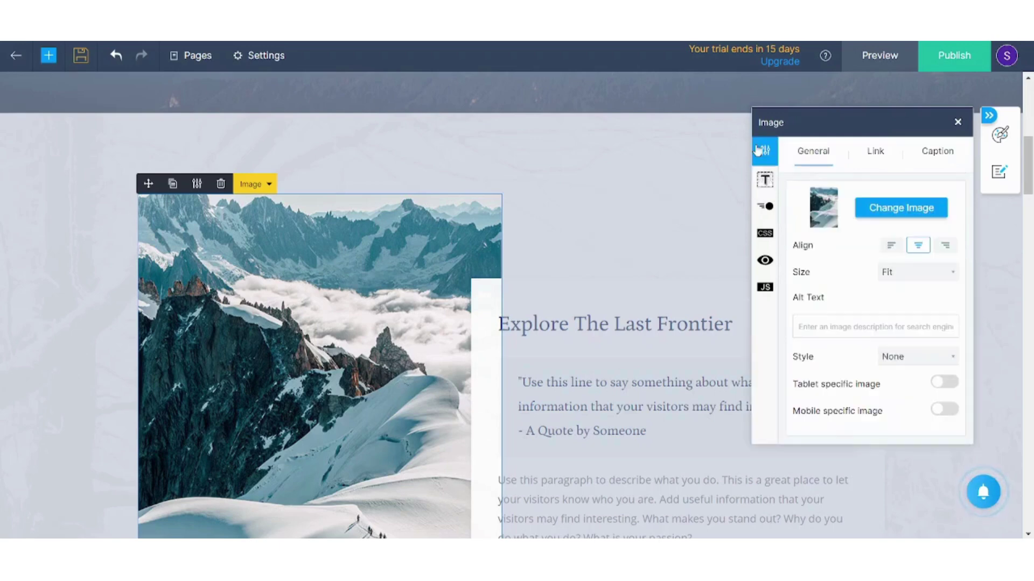
# Replace the photo with a glacier image found by searching 'alaska' in the image library
pyautogui.click(898, 209)
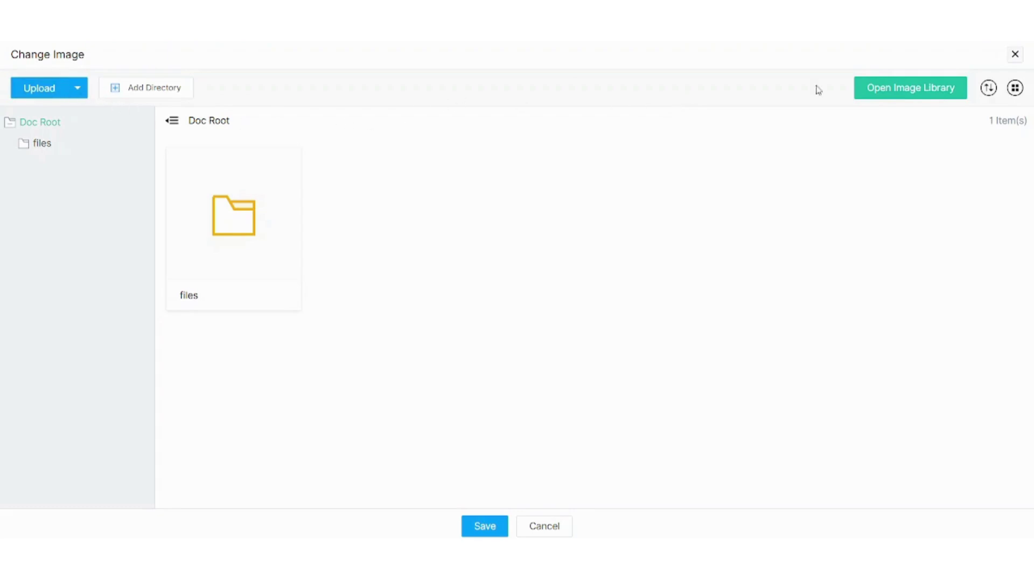
pyautogui.click(913, 96)
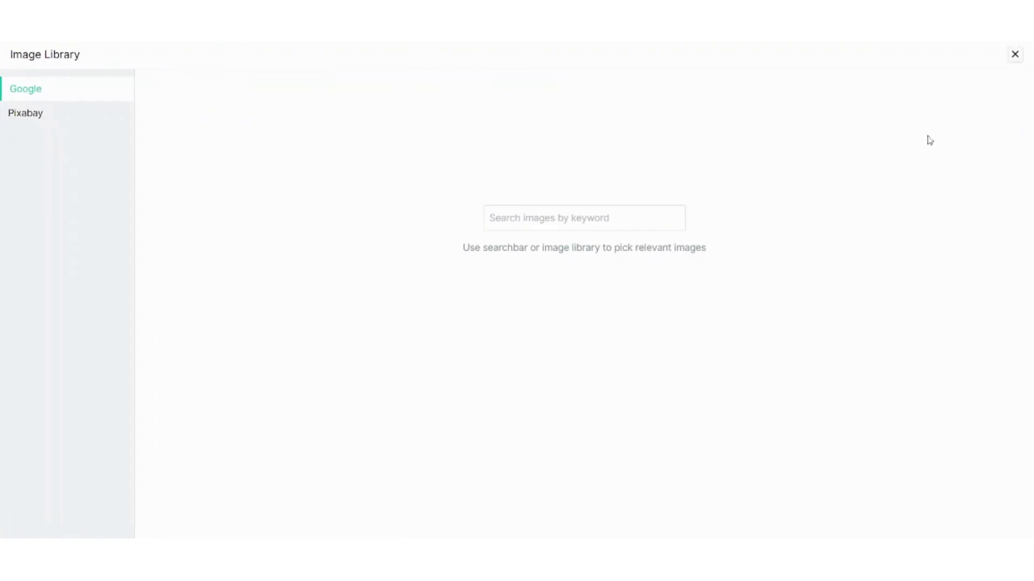
pyautogui.write('ala')
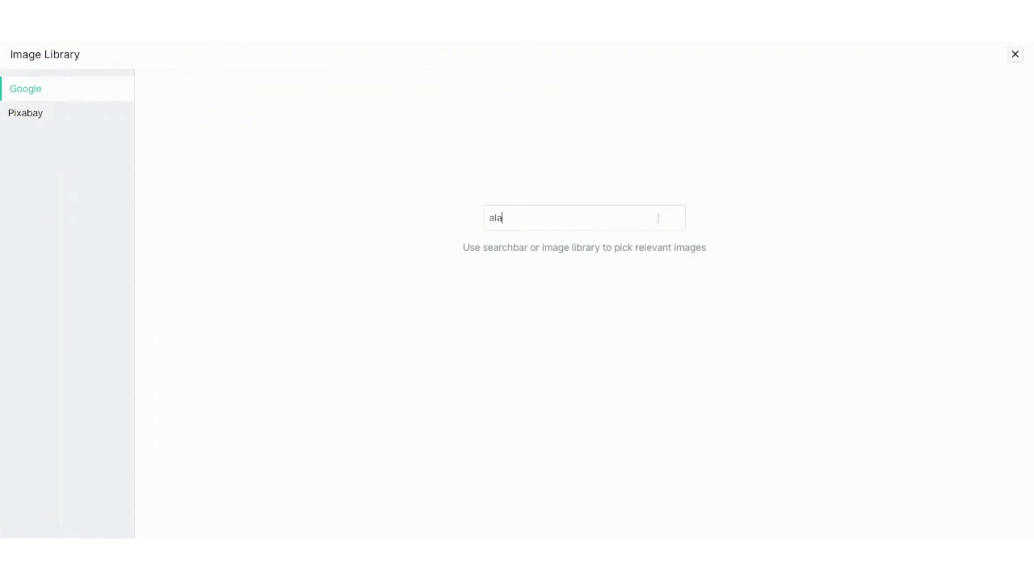
pyautogui.write('ska')
pyautogui.press('Return')
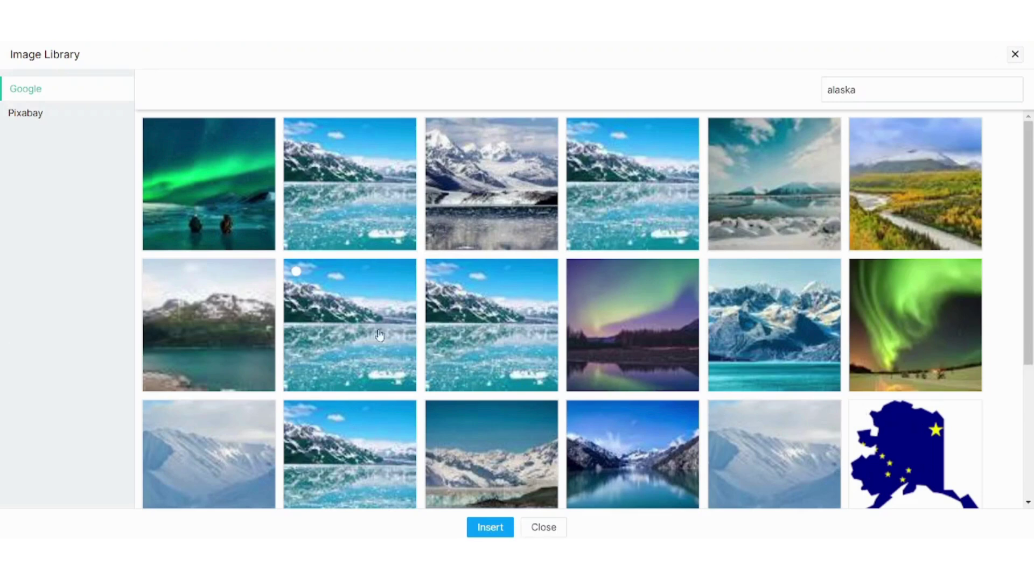
pyautogui.click(343, 326)
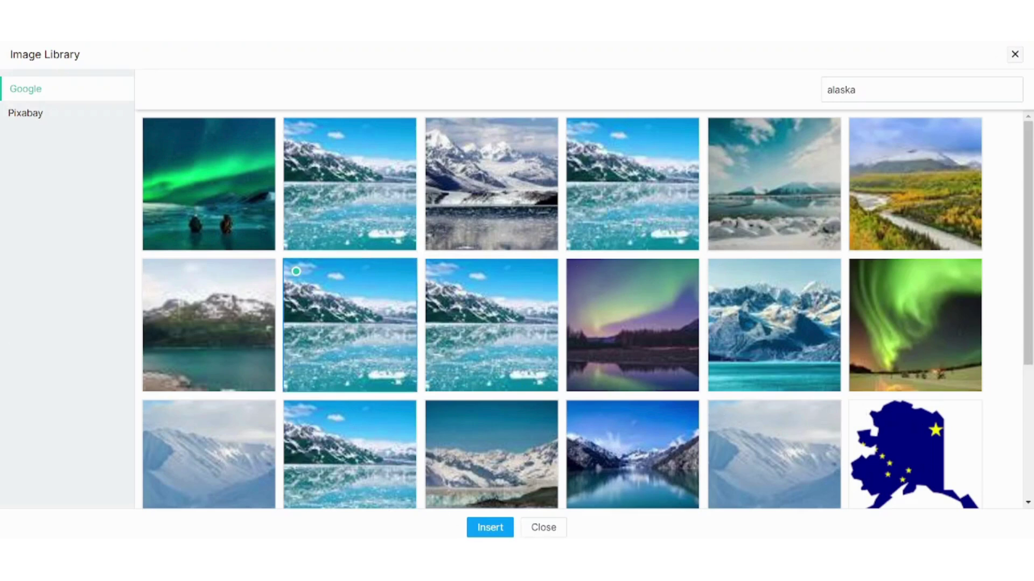
pyautogui.click(501, 534)
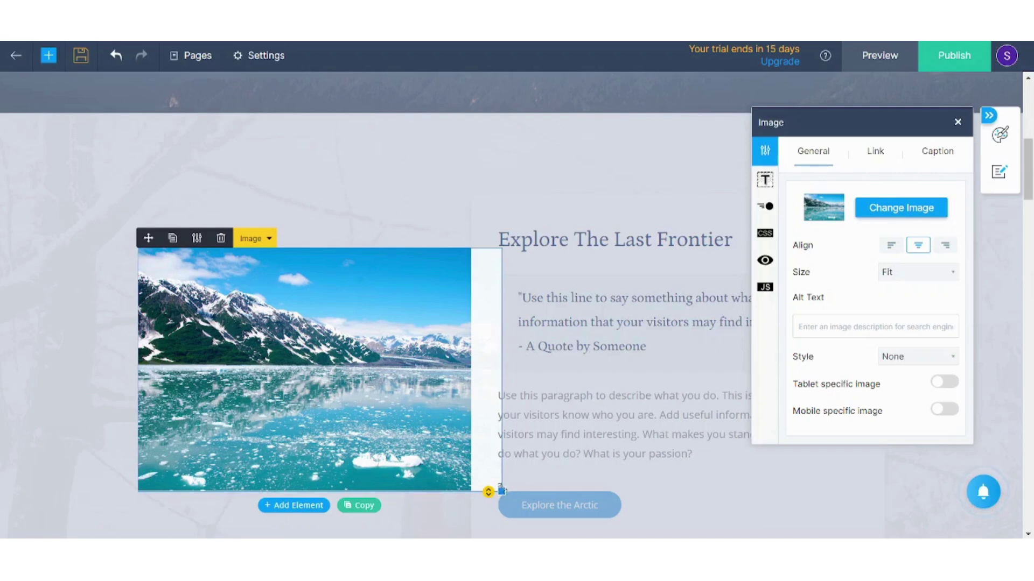
# Enlarge the glacier photo, try Circle style then revert to None, and set Size to Fit (540 px)
pyautogui.moveTo(502, 491); pyautogui.dragTo(533, 502)
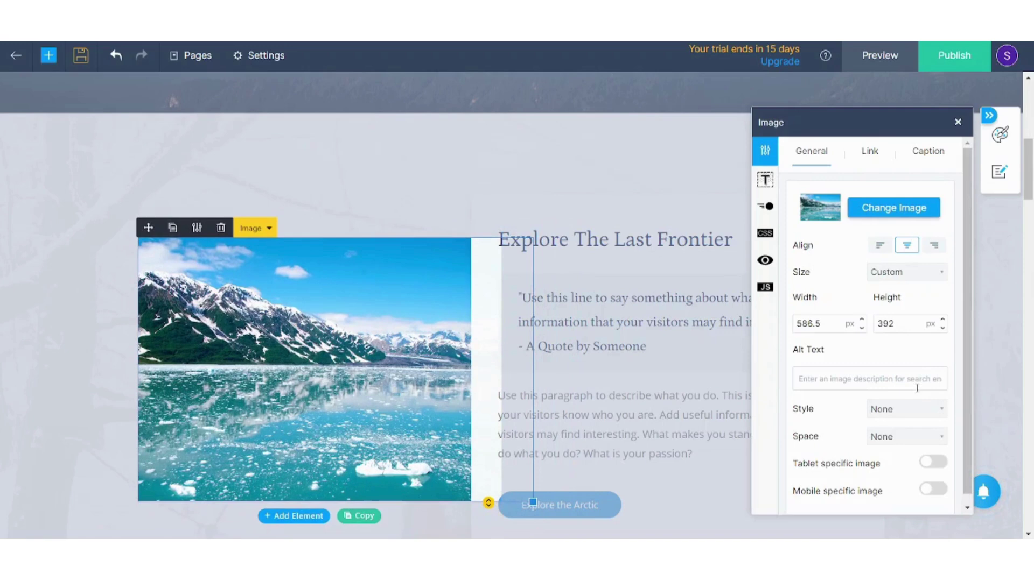
pyautogui.click(890, 438)
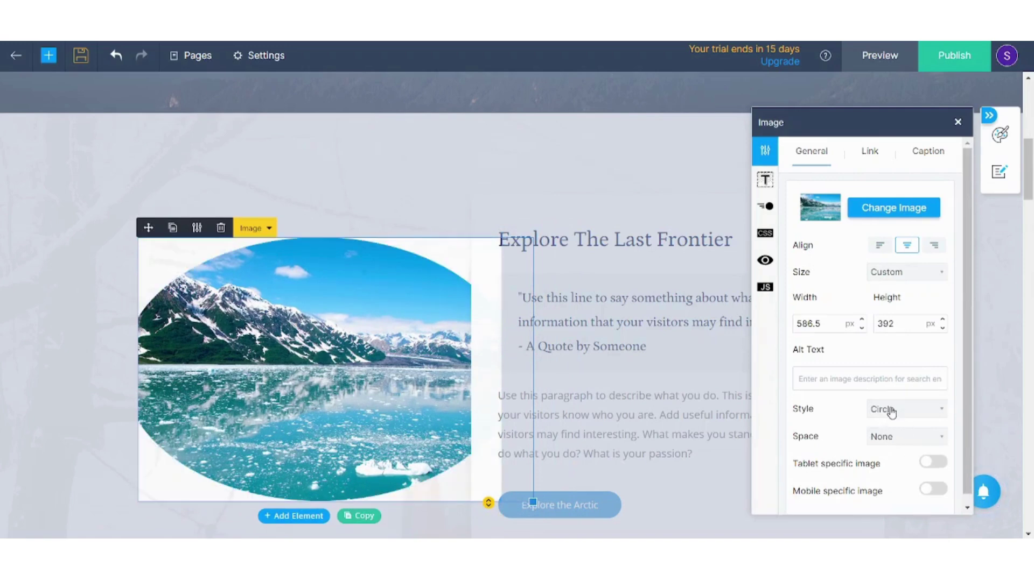
pyautogui.click(879, 427)
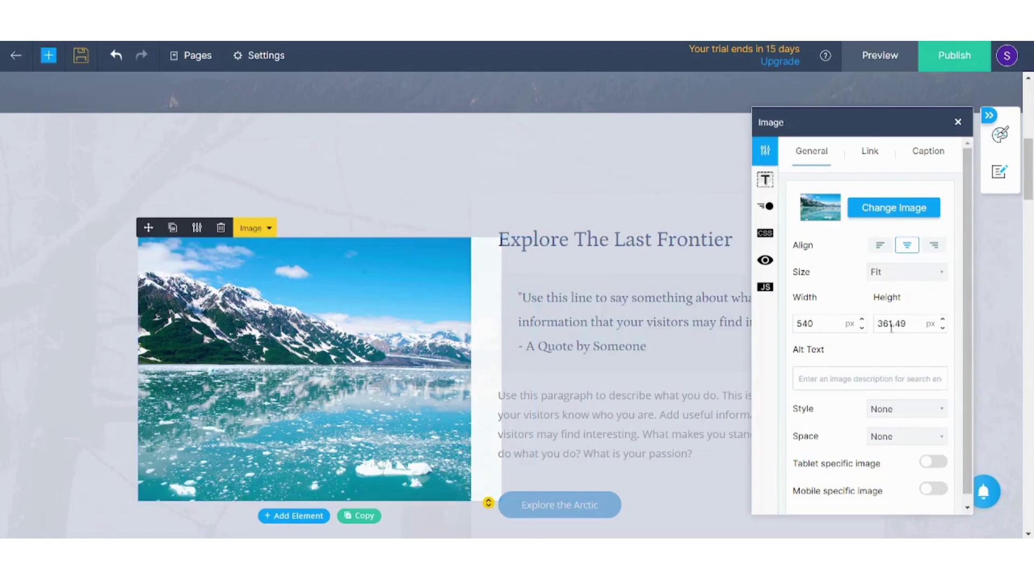
pyautogui.click(368, 190)
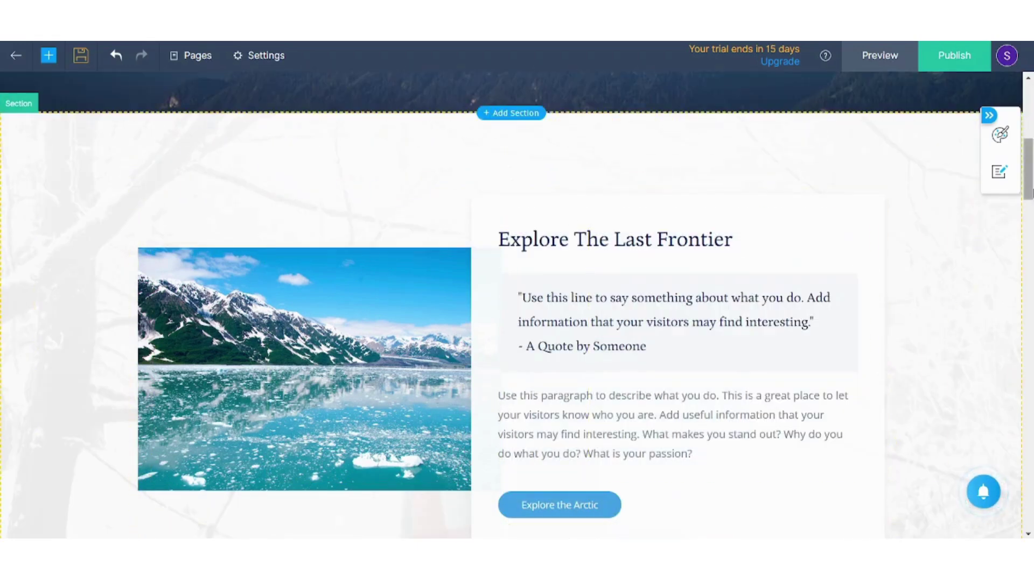
# Scroll back up to the Explore Alaska hero and bring up the + add menu
pyautogui.scroll(-2, 36, 515)
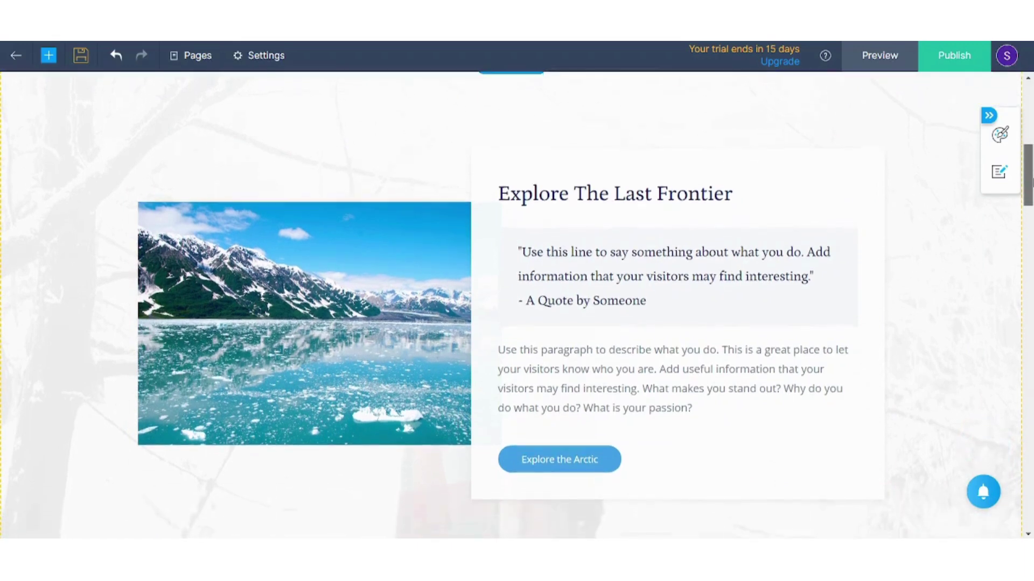
pyautogui.scroll(-1, 1029, 183)
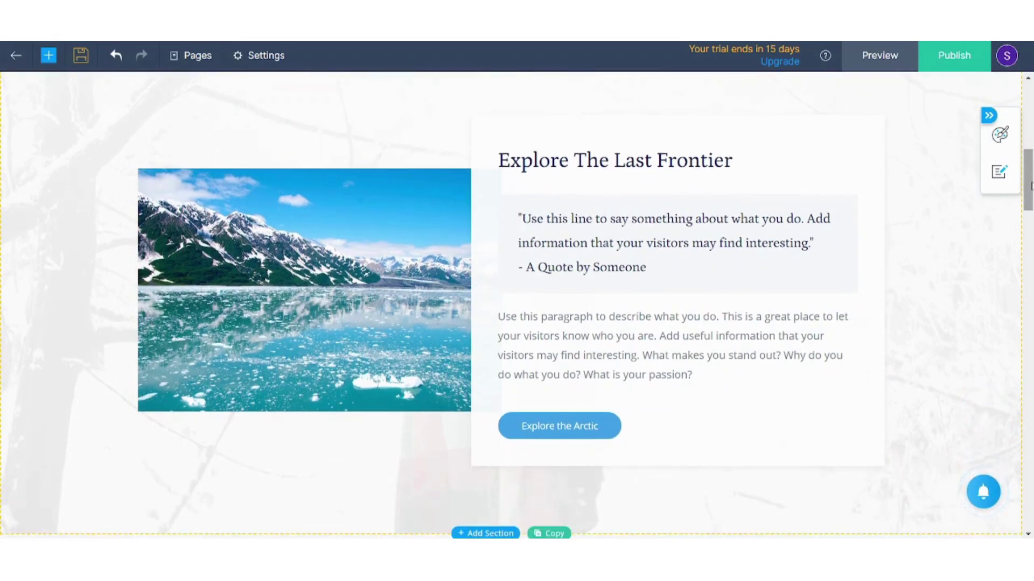
pyautogui.moveTo(1029, 183); pyautogui.dragTo(1030, 97)
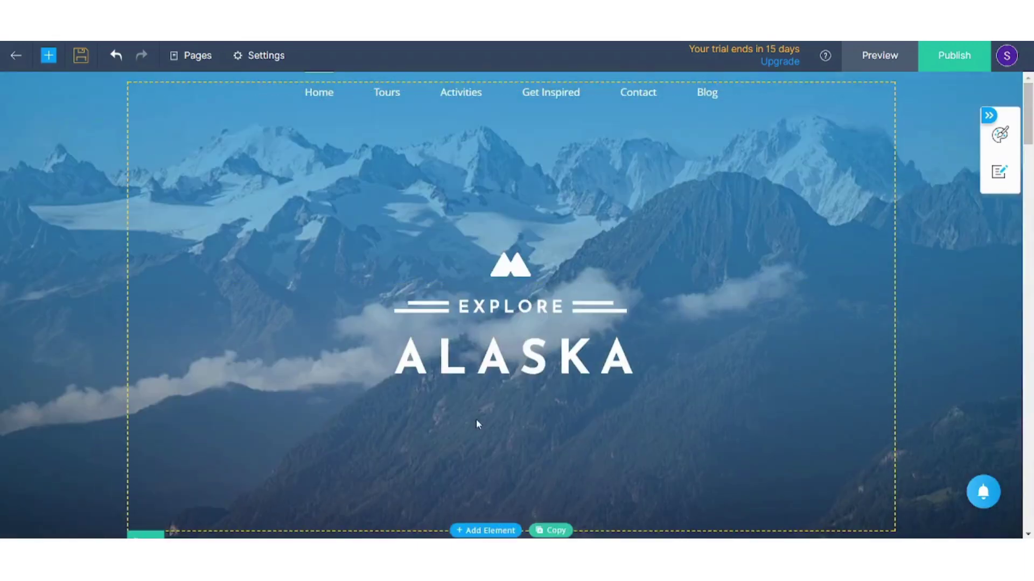
pyautogui.click(46, 56)
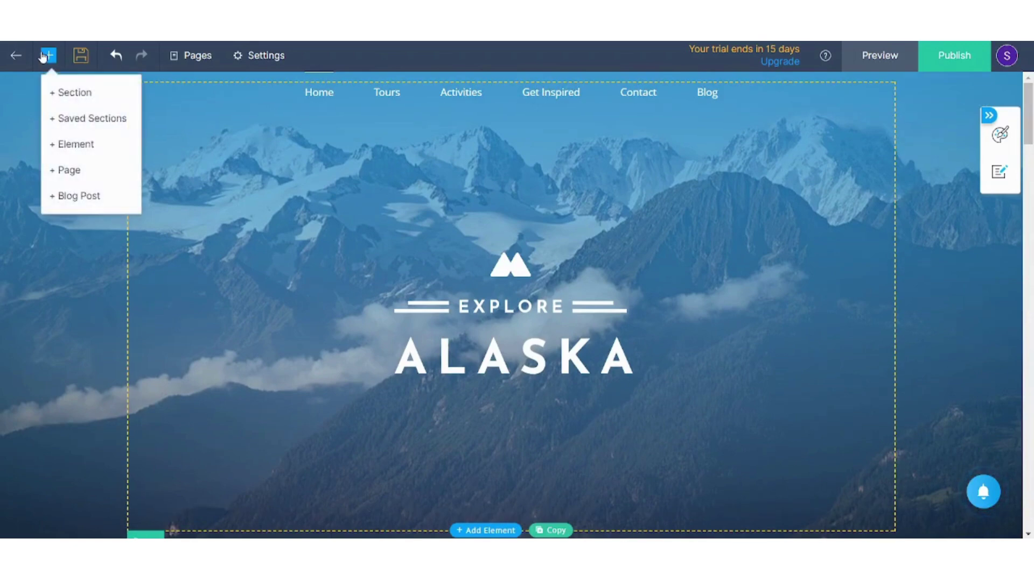
pyautogui.click(84, 146)
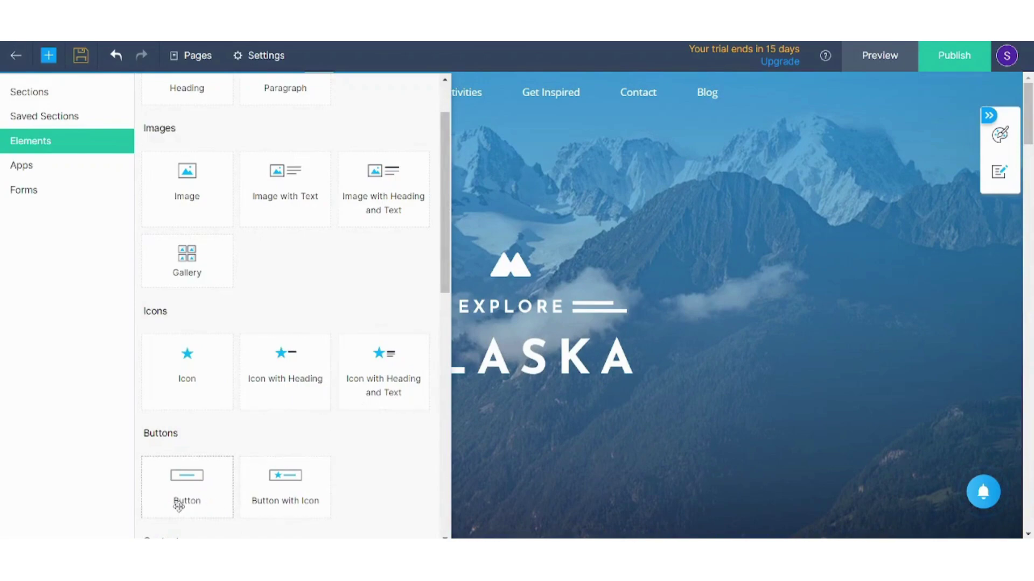
pyautogui.moveTo(456, 491); pyautogui.dragTo(543, 428)
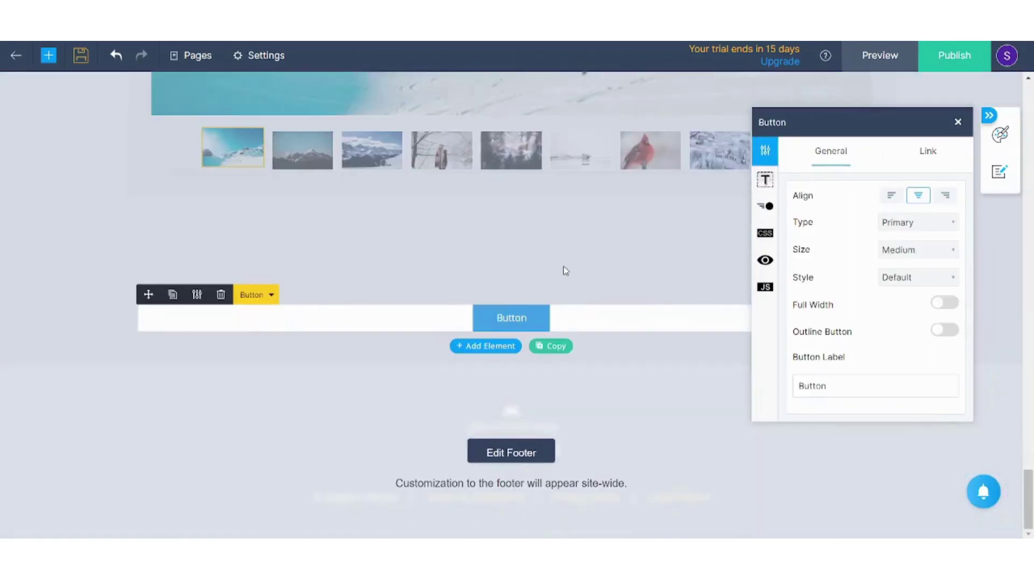
pyautogui.hotkey('ctrl', 'z')
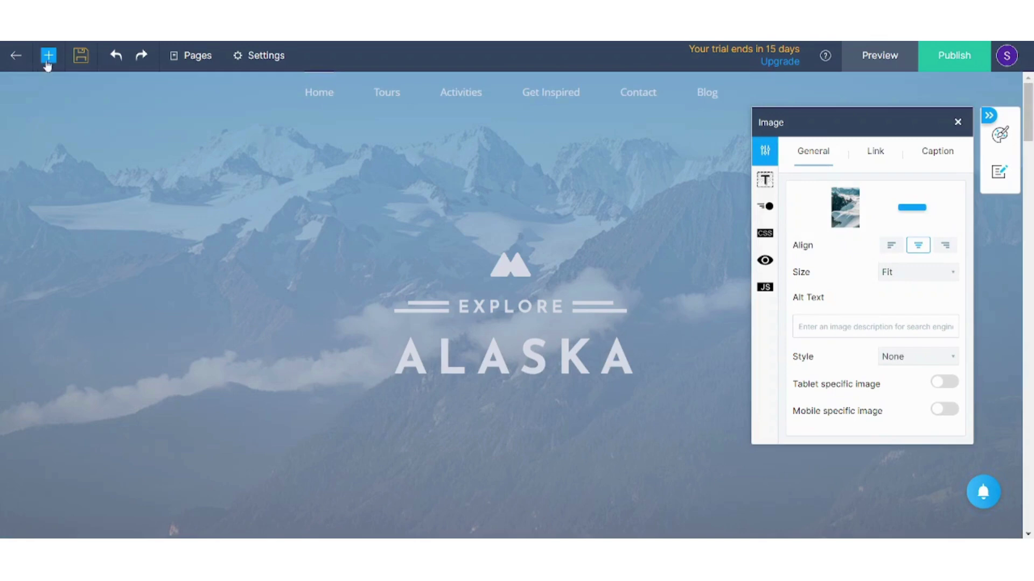
# Place a Button element below the ALASKA heading and relabel it 'Read More'
pyautogui.click(49, 58)
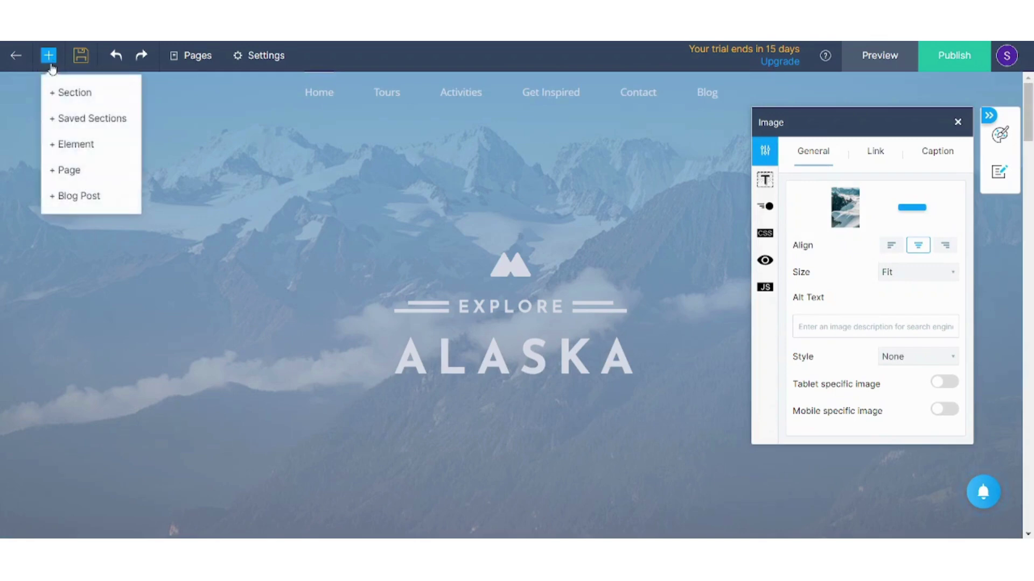
pyautogui.click(71, 141)
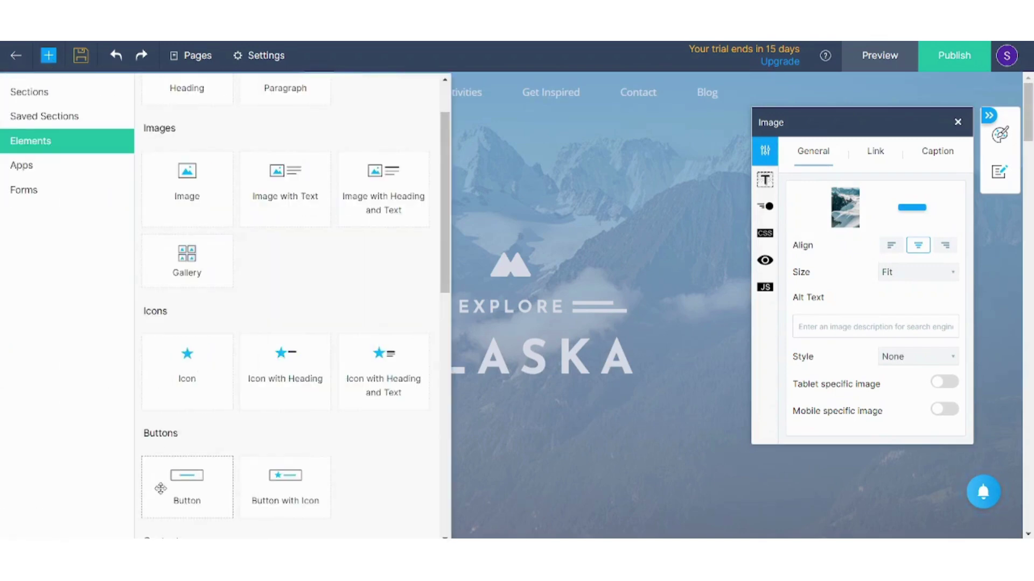
pyautogui.moveTo(175, 488); pyautogui.dragTo(510, 397)
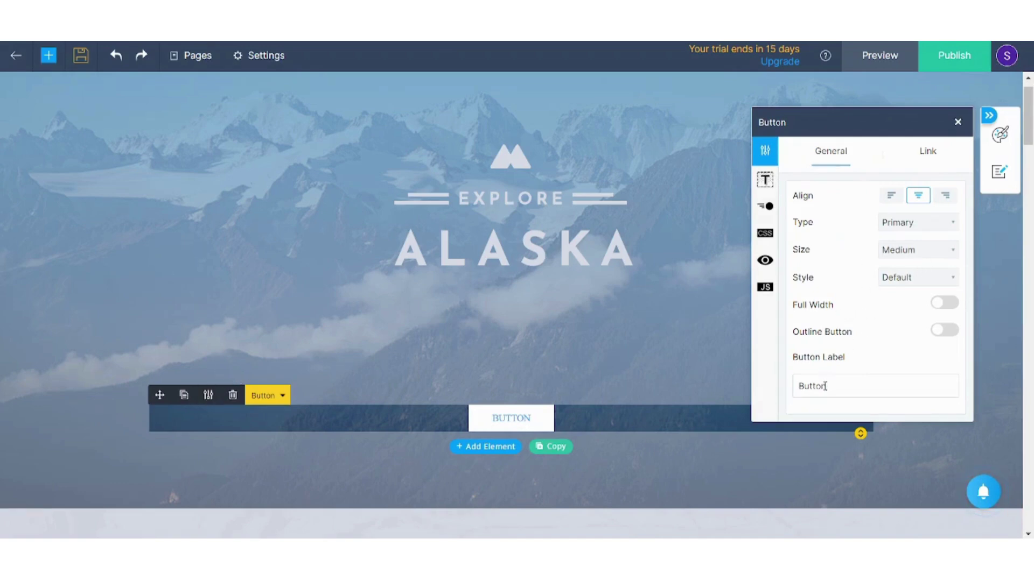
pyautogui.moveTo(842, 386); pyautogui.dragTo(794, 385)
pyautogui.write('Read More')
# Point the Read More button's link at the Blog page (/blogs), save, and close its panel
pyautogui.click(932, 152)
pyautogui.click(860, 197)
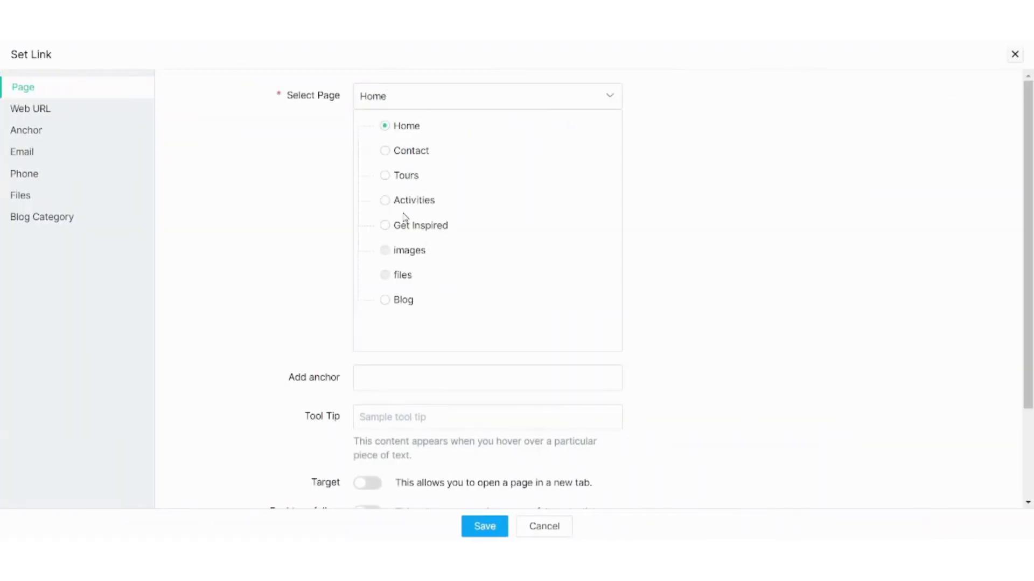
pyautogui.click(386, 300)
pyautogui.click(492, 527)
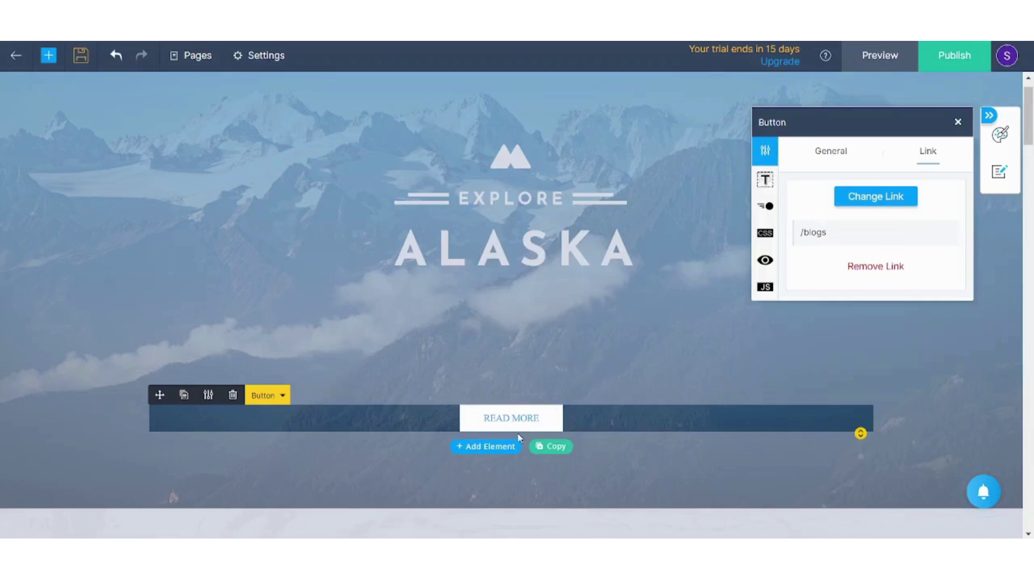
pyautogui.click(959, 123)
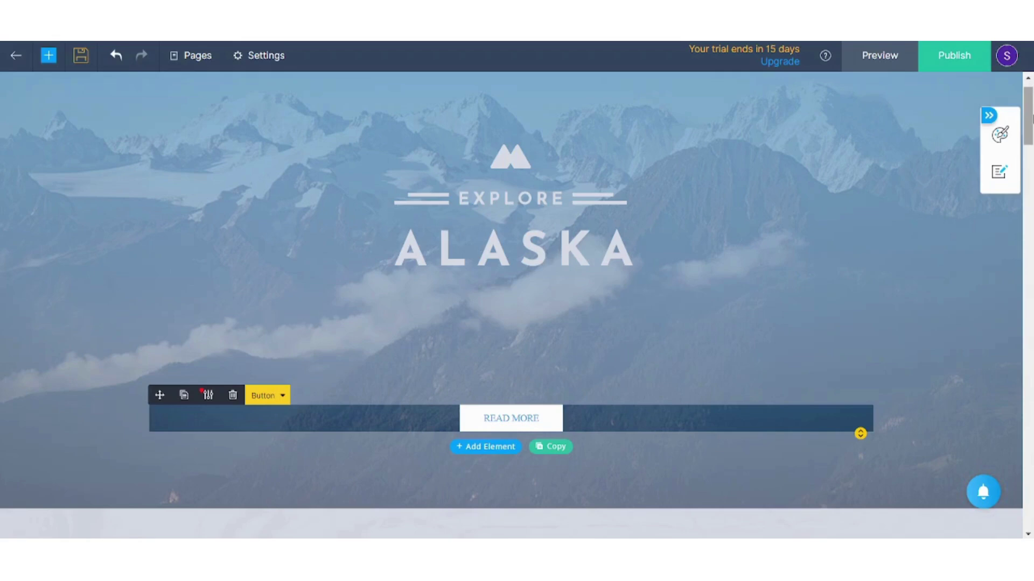
# Switch to footer editing and back to page editing, then scroll up to the READ MORE hero
pyautogui.moveTo(1031, 116); pyautogui.dragTo(1031, 504)
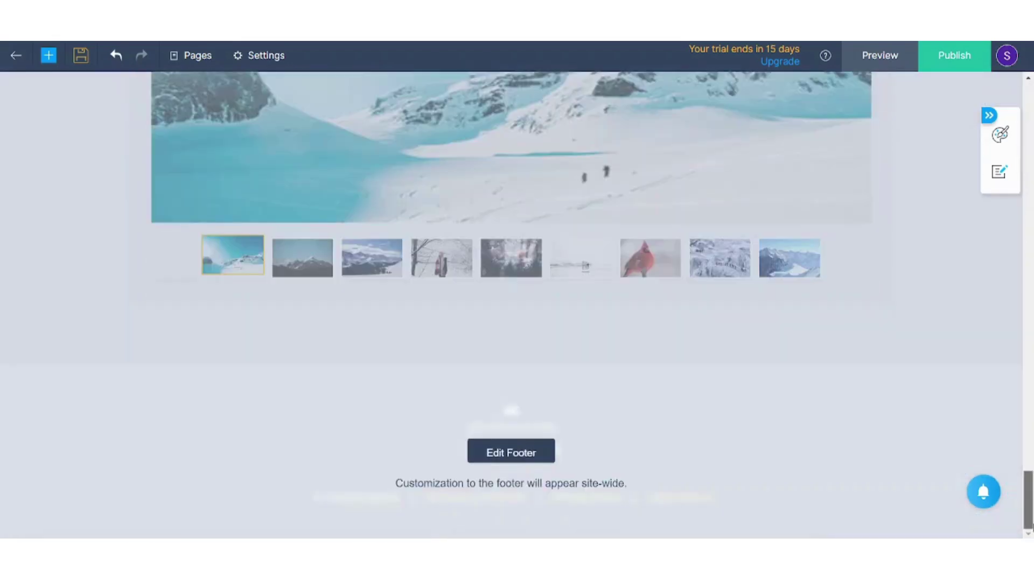
pyautogui.click(515, 453)
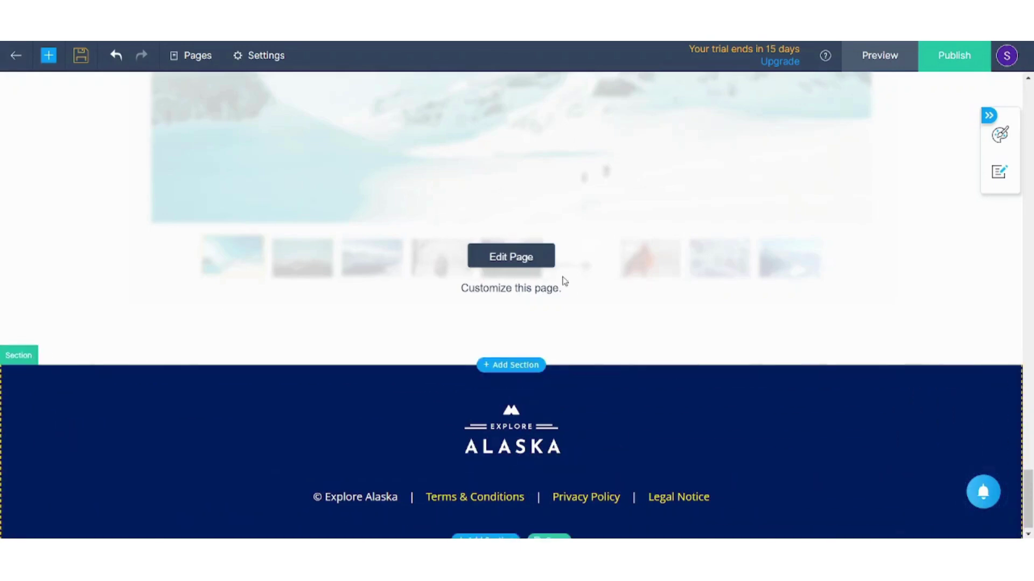
pyautogui.click(542, 262)
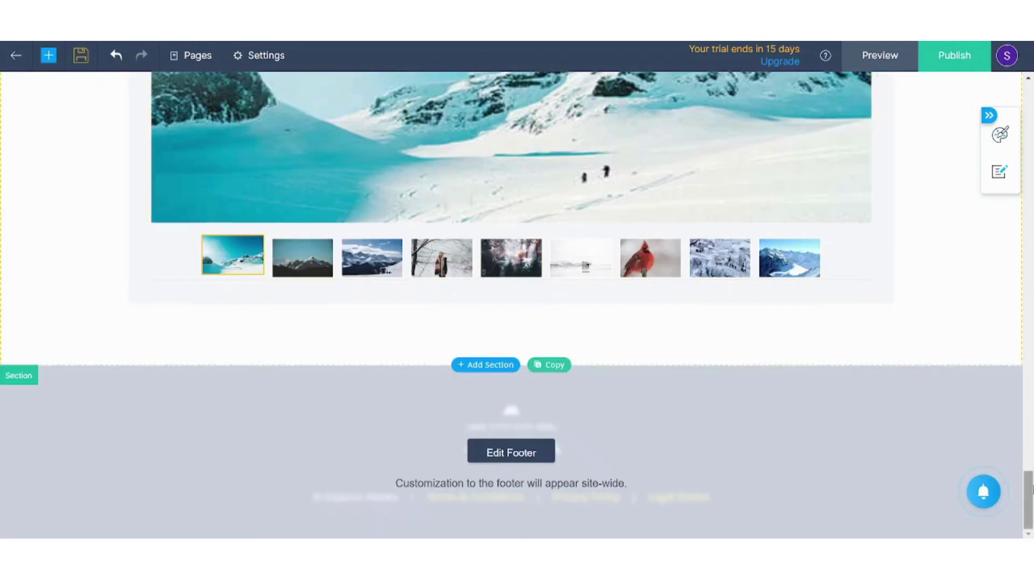
pyautogui.moveTo(1030, 506); pyautogui.dragTo(1025, 85)
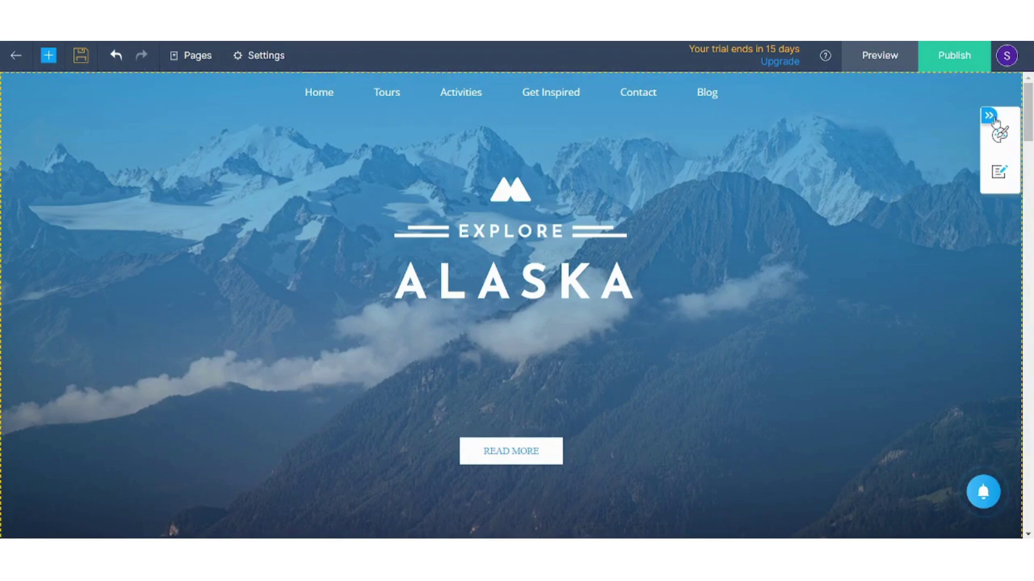
# Open the Visual Editor, browse its presets, and dismiss the Reset confirmation without changing the theme
pyautogui.click(999, 136)
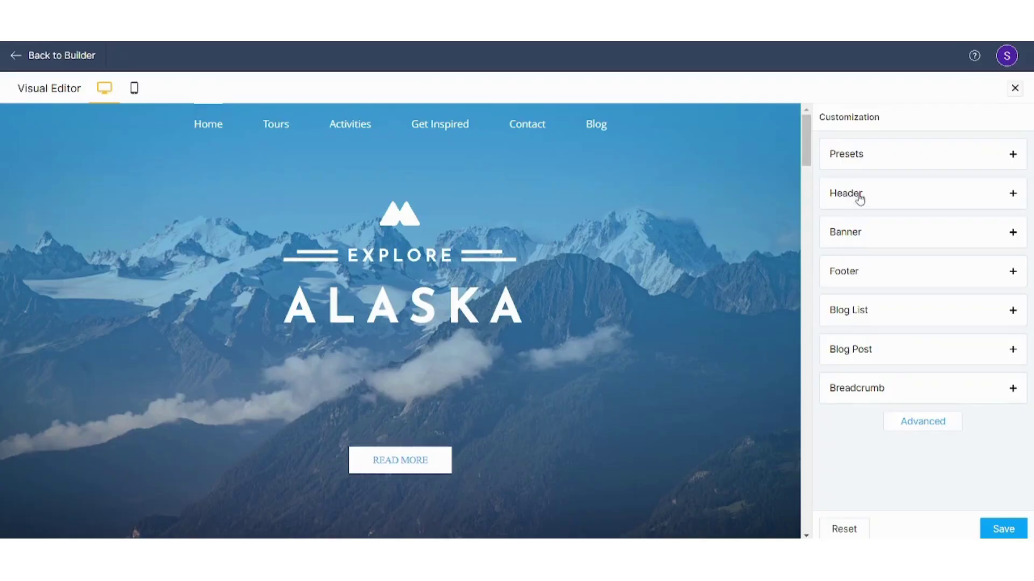
pyautogui.click(879, 164)
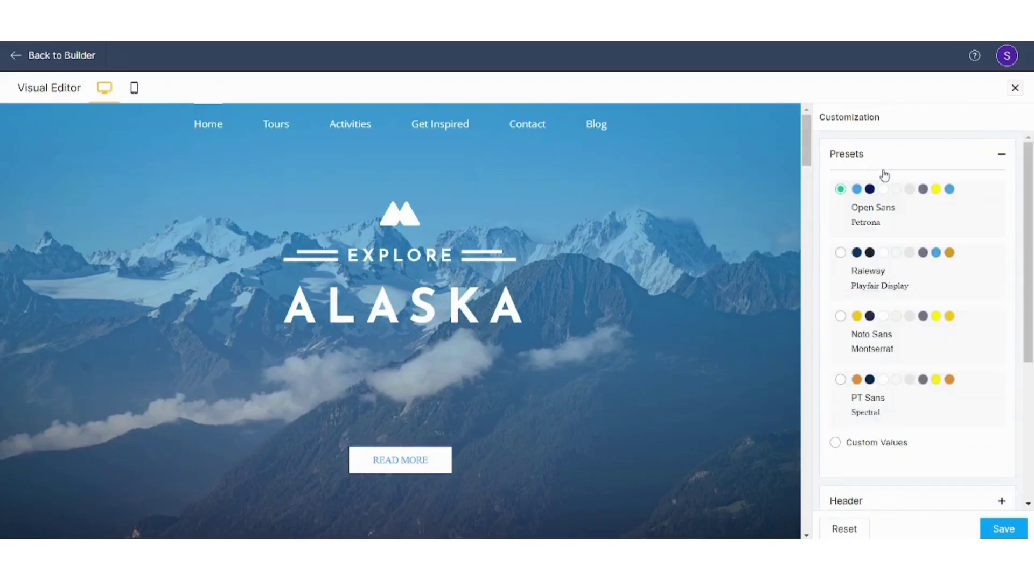
pyautogui.scroll(-3, 1032, 226)
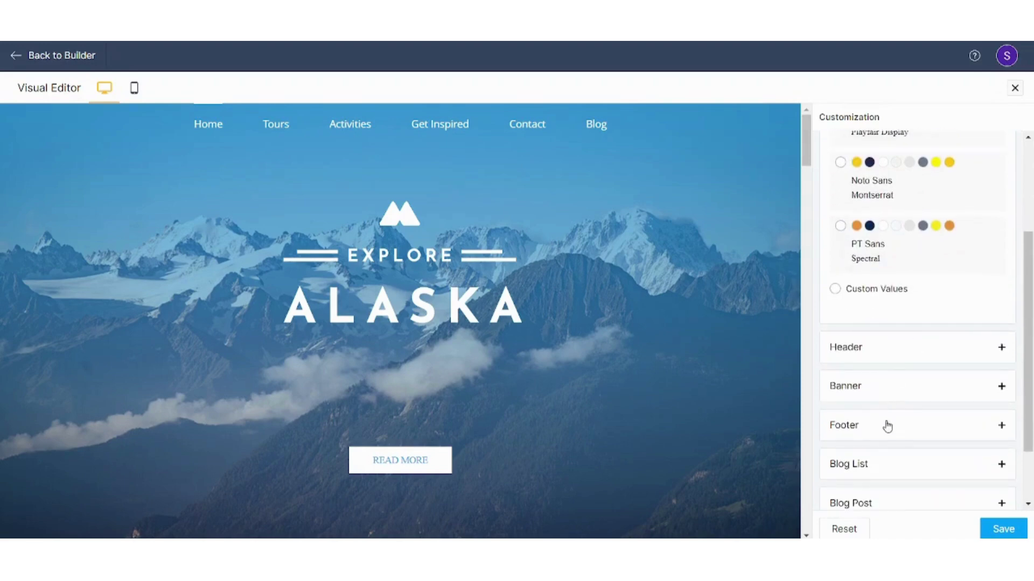
pyautogui.scroll(-2, 1031, 352)
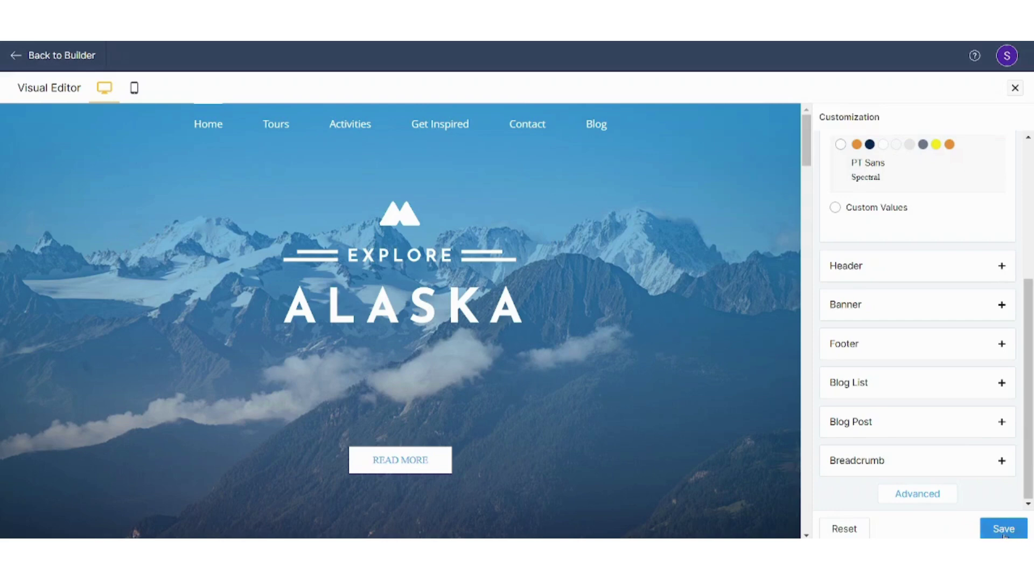
pyautogui.click(844, 529)
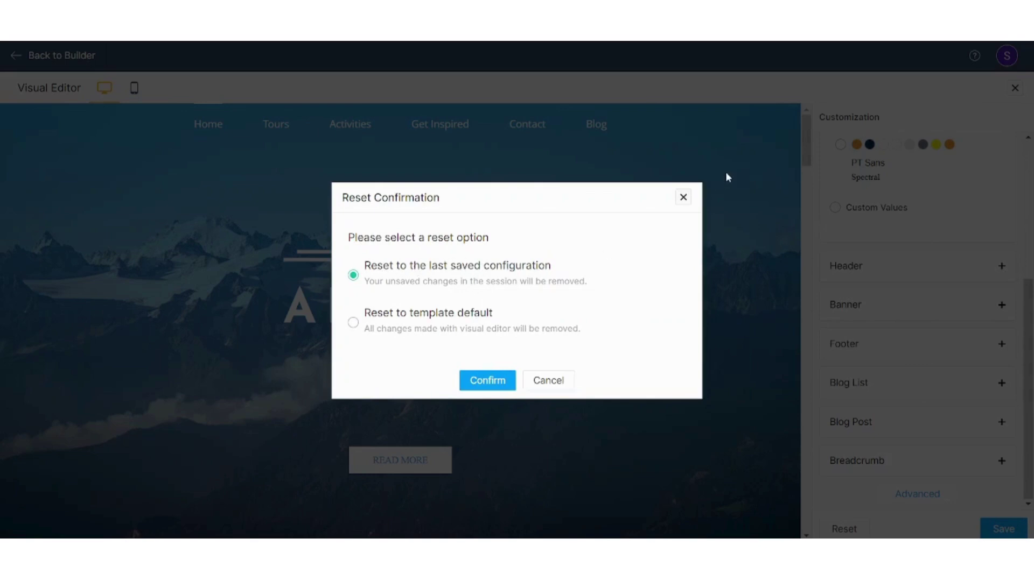
pyautogui.click(684, 198)
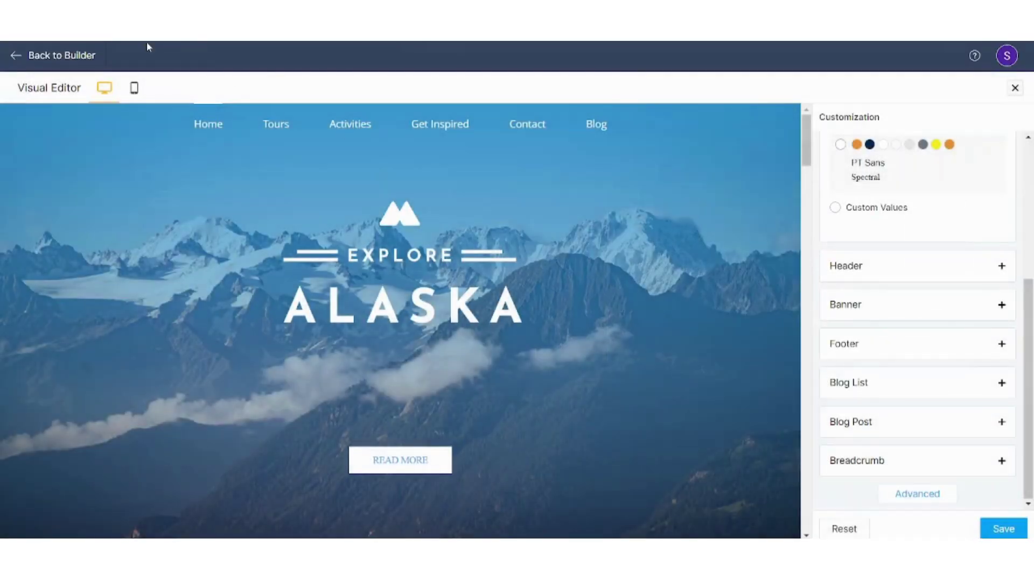
# Leave the Visual Editor for the builder, bringing up the desktop preview of the home page
pyautogui.click(15, 56)
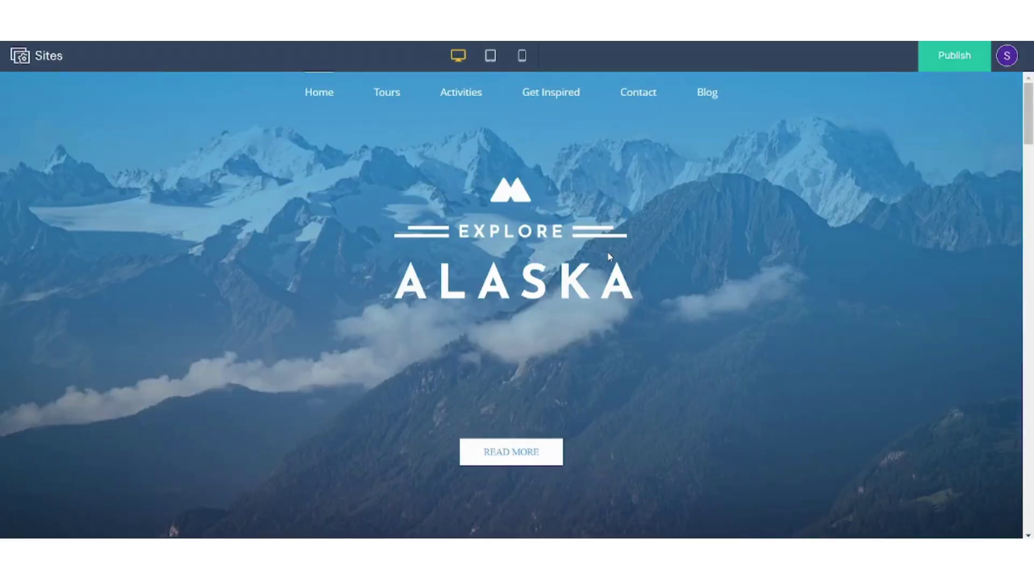
# Scroll through the preview and test that READ MORE opens the Blog page
pyautogui.scroll(-10, 1031, 161)
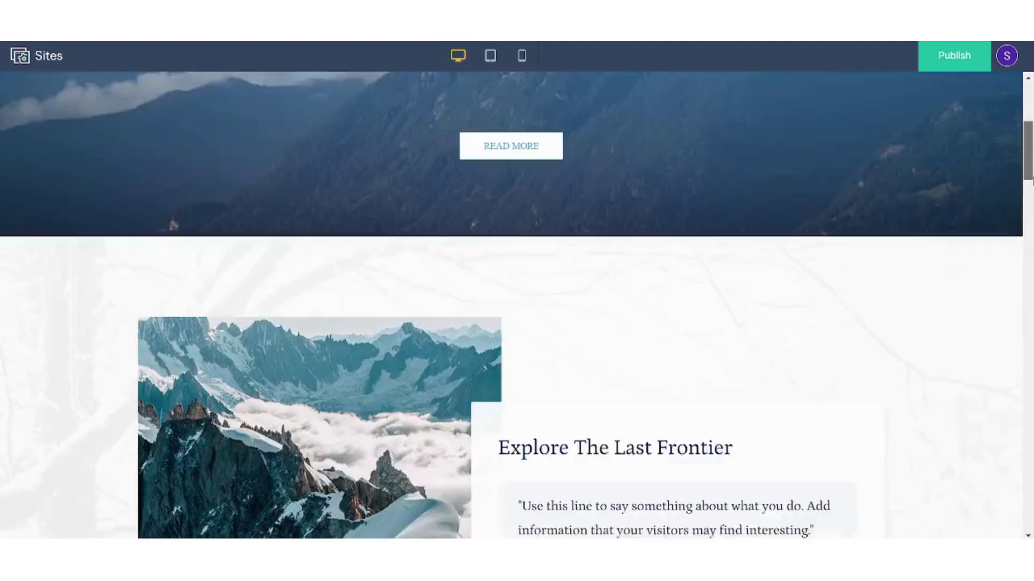
pyautogui.scroll(-12, 1031, 205)
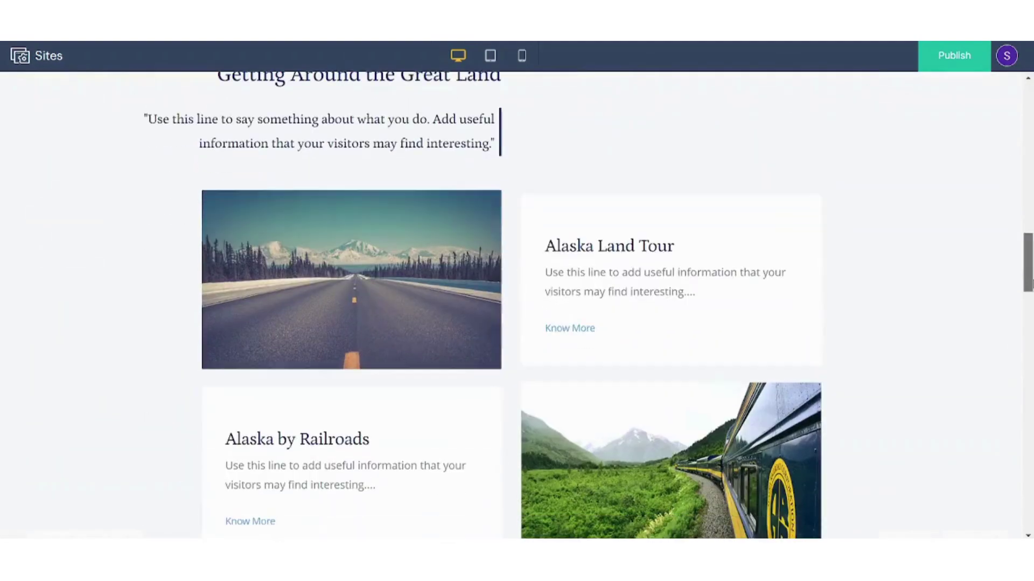
pyautogui.scroll(-15, 1031, 302)
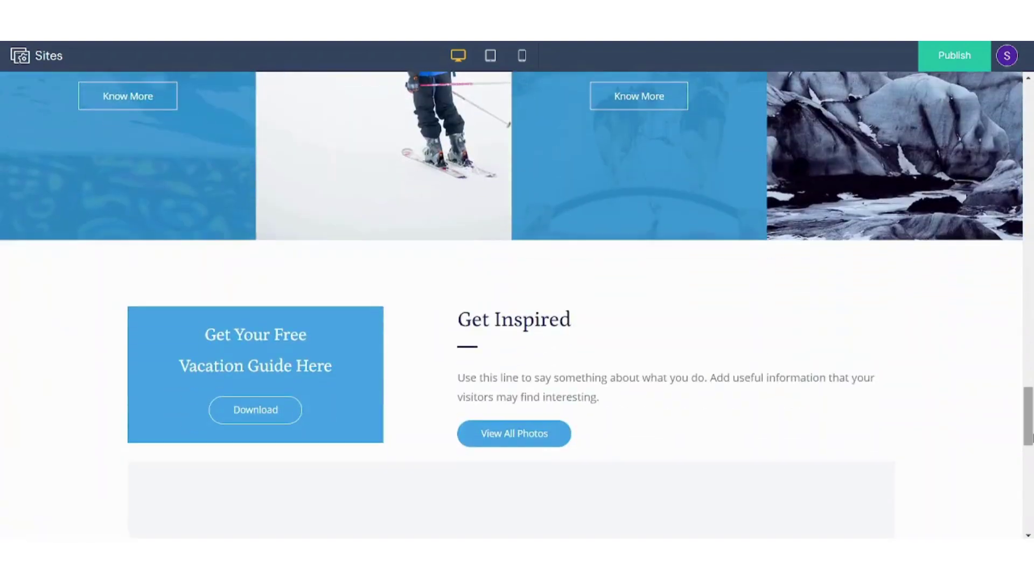
pyautogui.scroll(-5, 1031, 302)
pyautogui.press('Home')
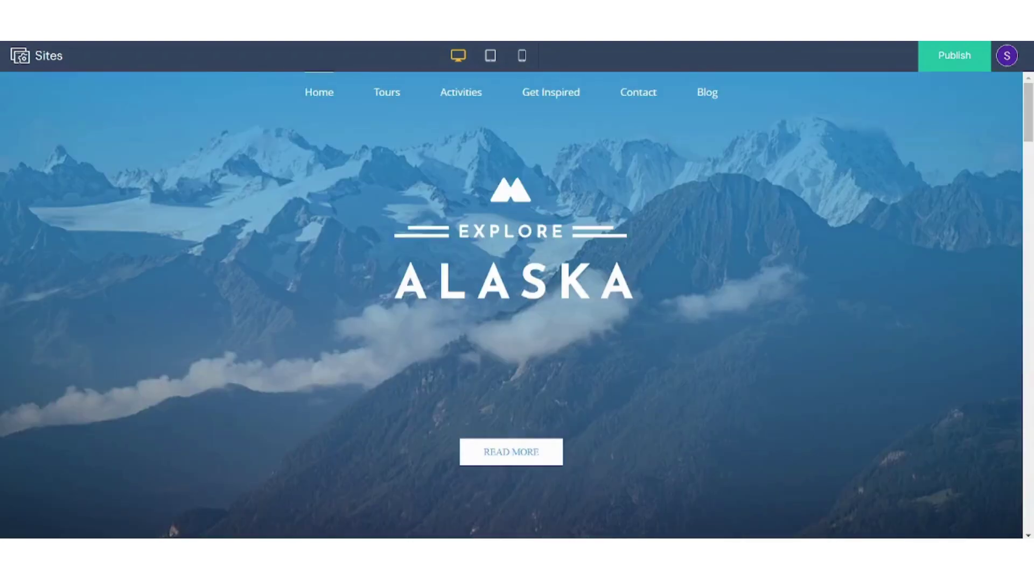
pyautogui.scroll(-5, 1029, 92)
pyautogui.scroll(5, 1030, 91)
pyautogui.scroll(-5, 1030, 123)
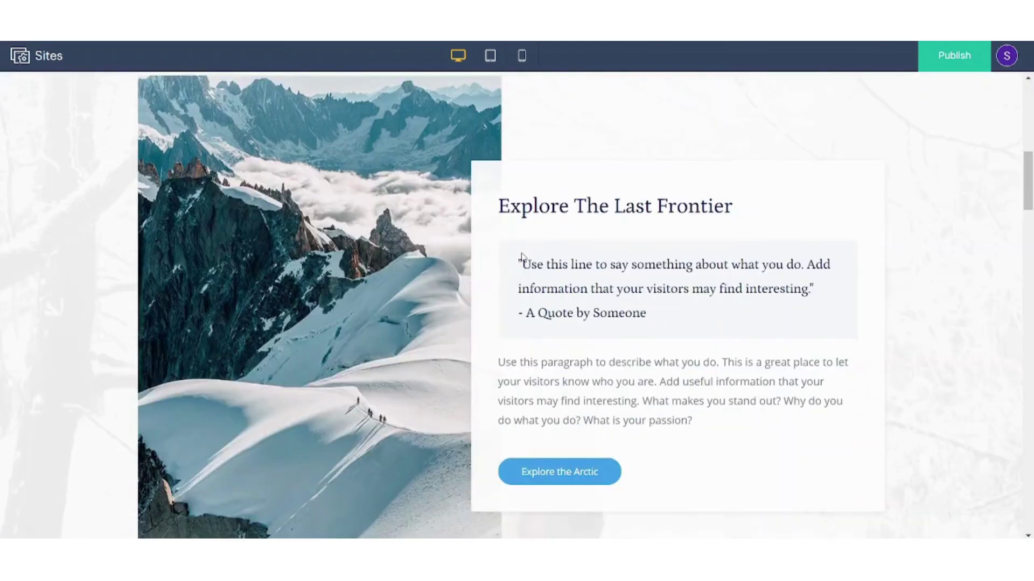
pyautogui.scroll(1, 1029, 194)
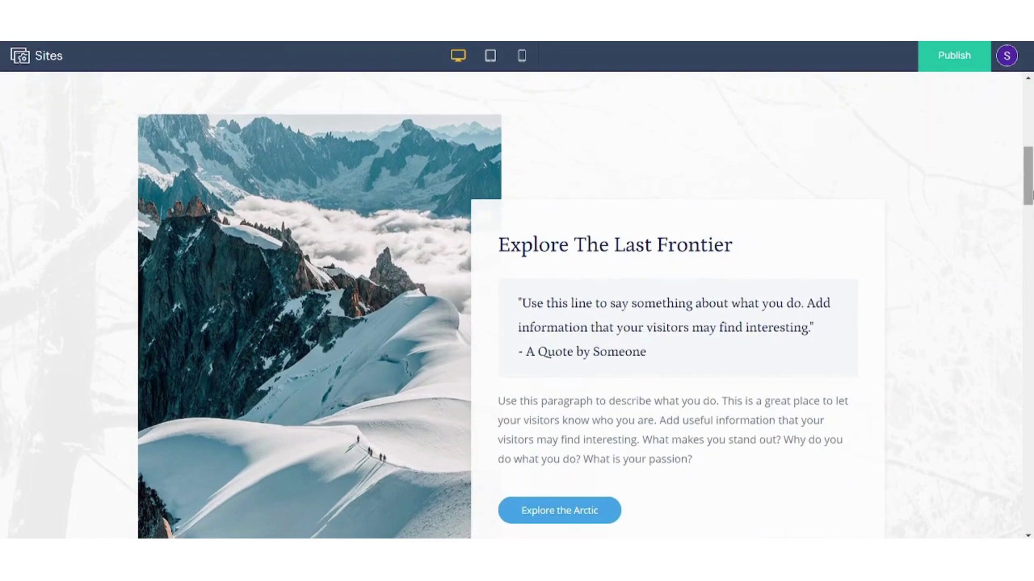
pyautogui.scroll(1, 1030, 193)
pyautogui.moveTo(1030, 191); pyautogui.dragTo(1029, 118)
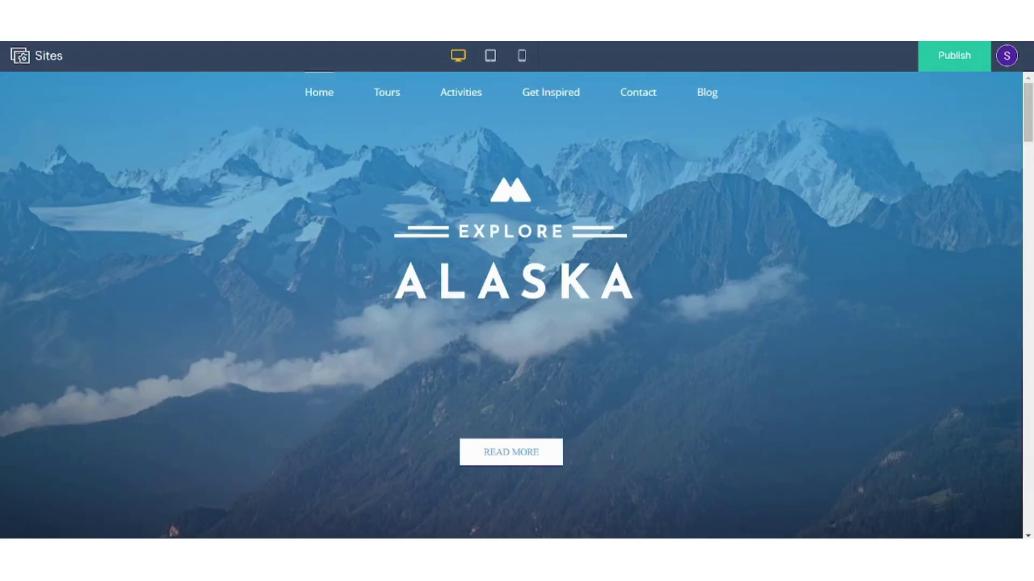
pyautogui.click(541, 453)
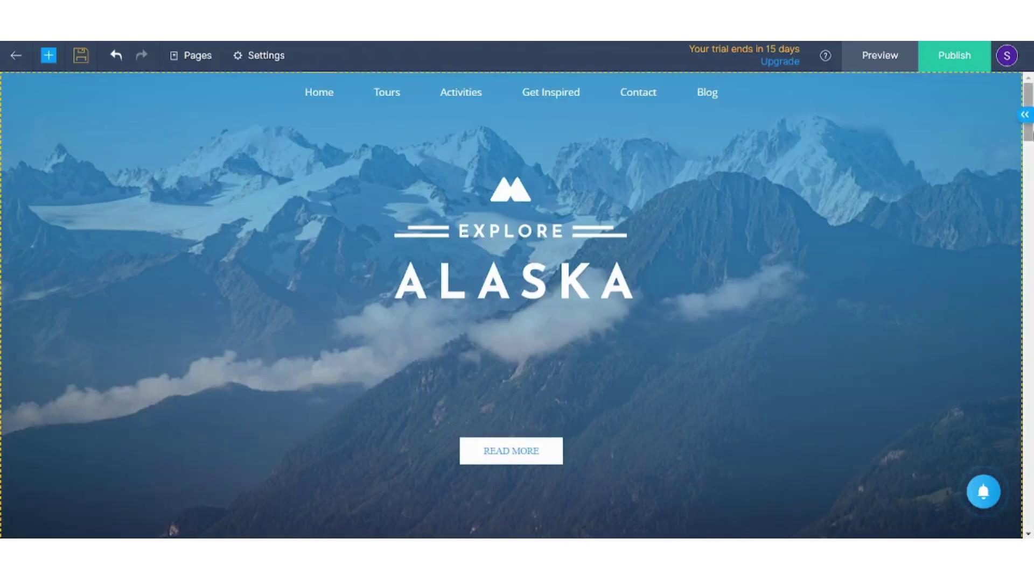
# Publish the site on the available subdomain alaska10.zohosites.com
pyautogui.scroll(-5, 1028, 125)
pyautogui.scroll(5, 516, 304)
pyautogui.click(941, 54)
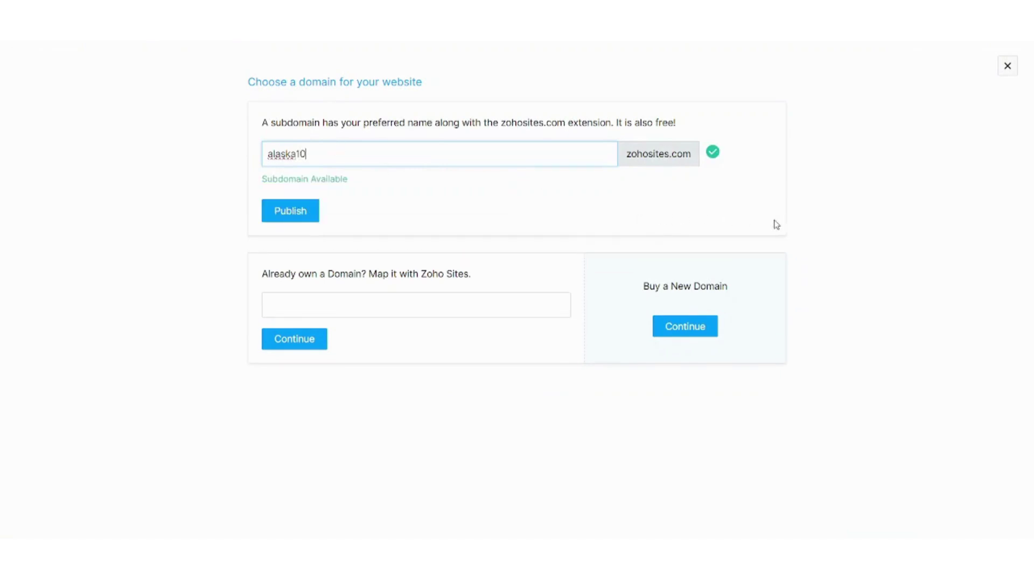
pyautogui.click(815, 228)
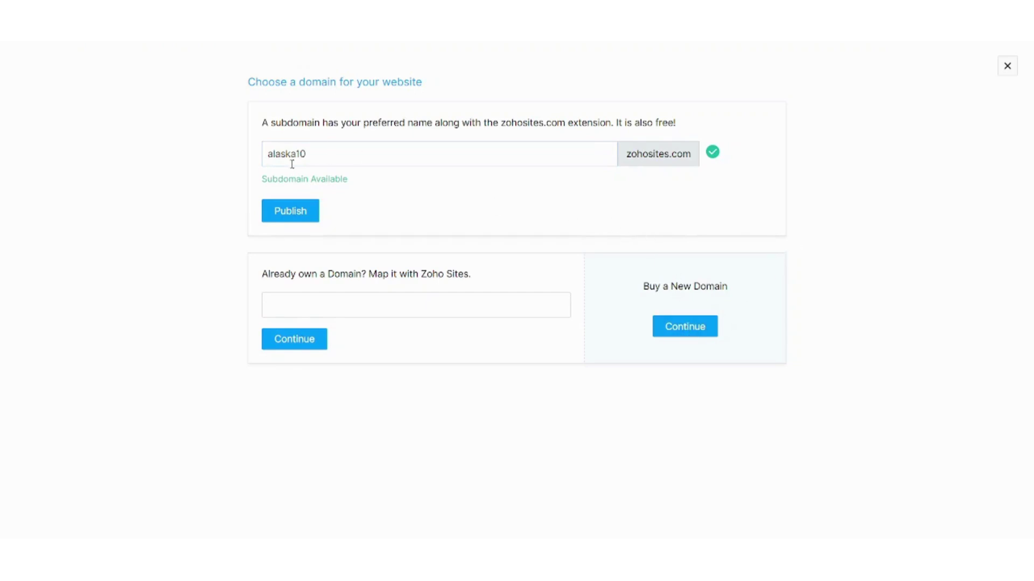
pyautogui.click(316, 154)
pyautogui.click(289, 217)
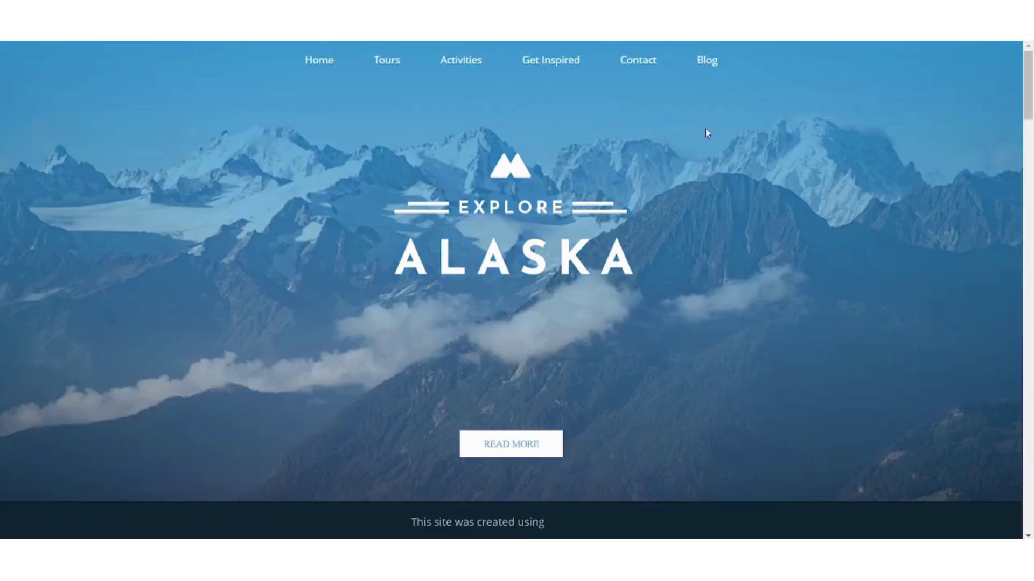
# Scroll the live alaska10.zohosites.com site down to its tour listings, including Alaska by Sea Cruise
pyautogui.scroll(-8, 516, 271)
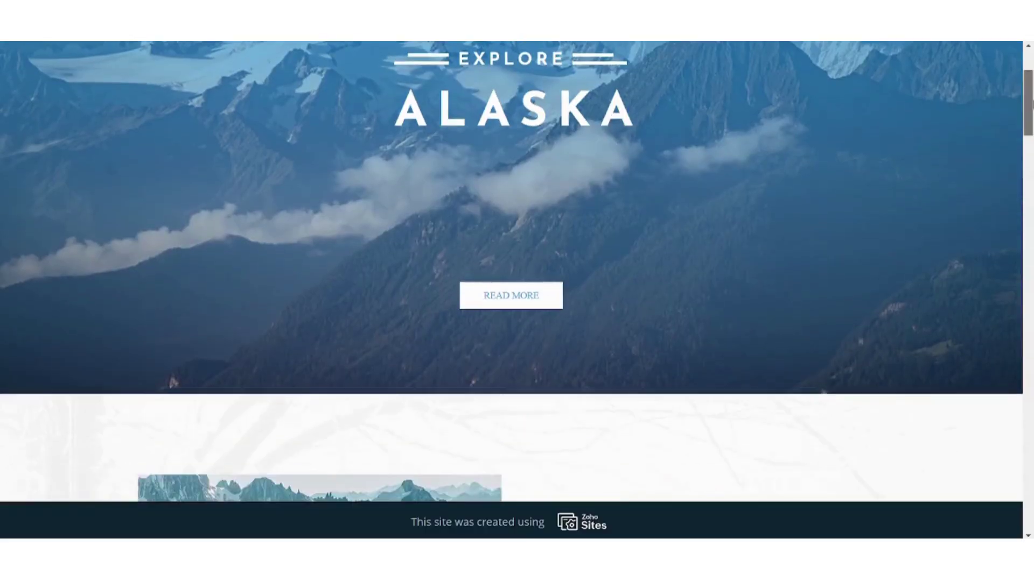
pyautogui.scroll(-10, 517, 271)
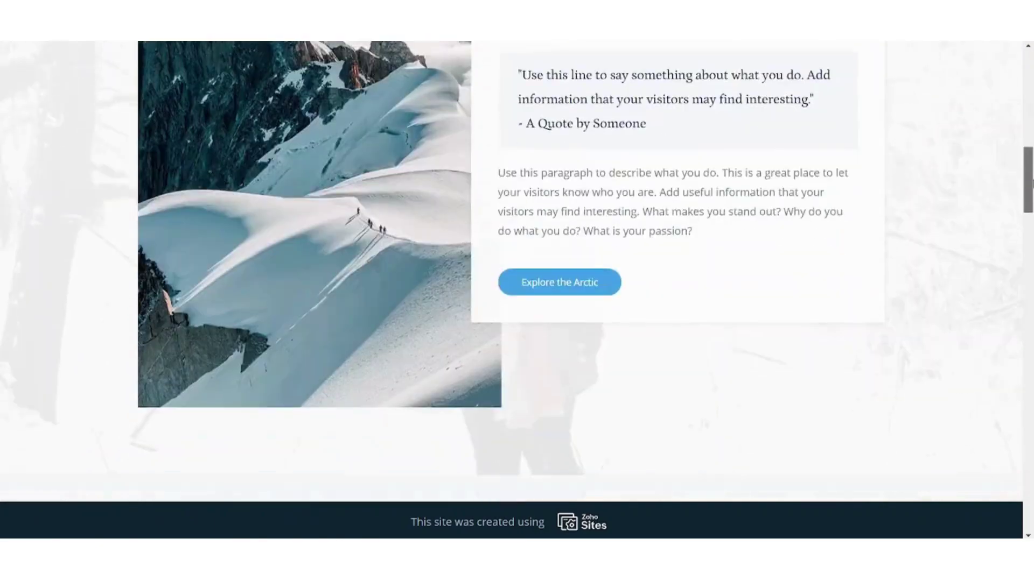
pyautogui.scroll(-15, 1030, 237)
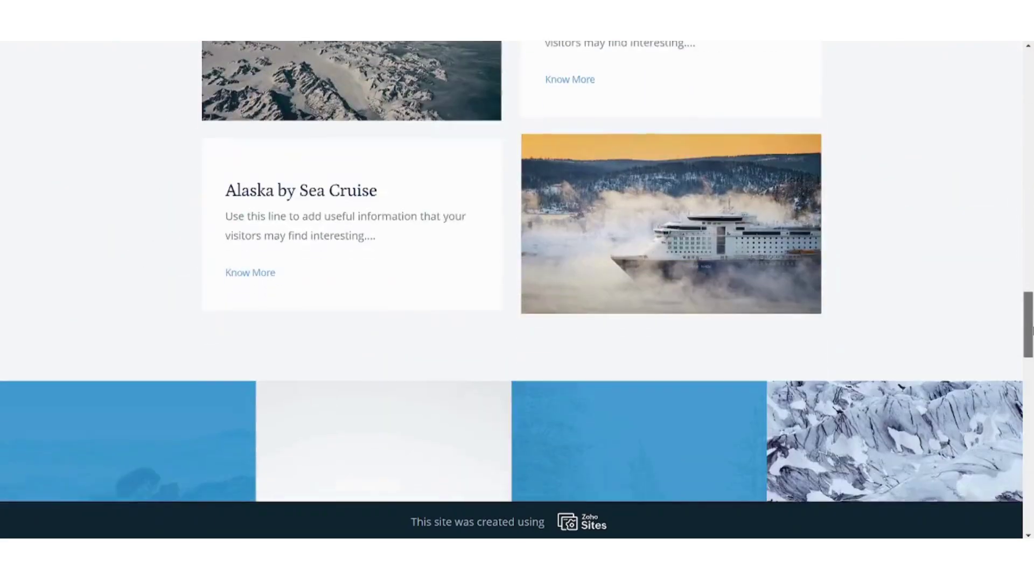